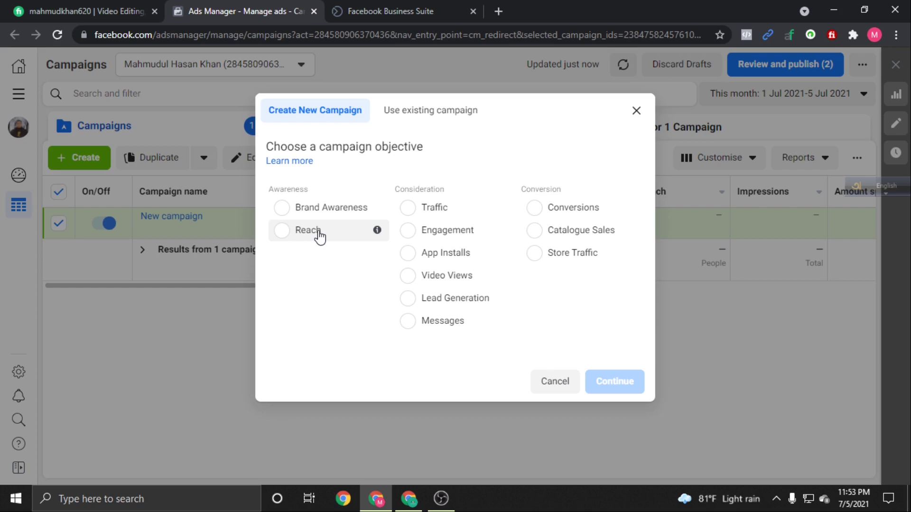
- Close the campaign objective dialog and switch to the audience insights in Facebook Business Suite
click(635, 114)
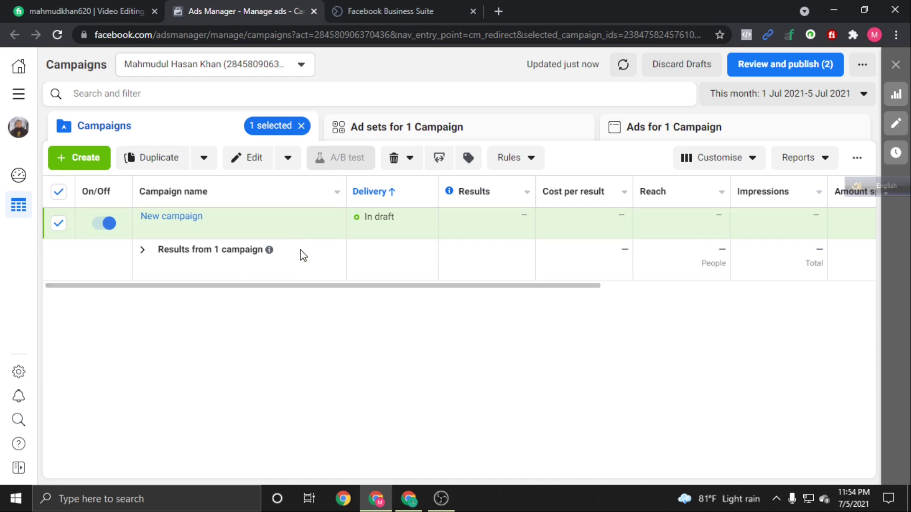
click(380, 11)
mouse_move(291, 179)
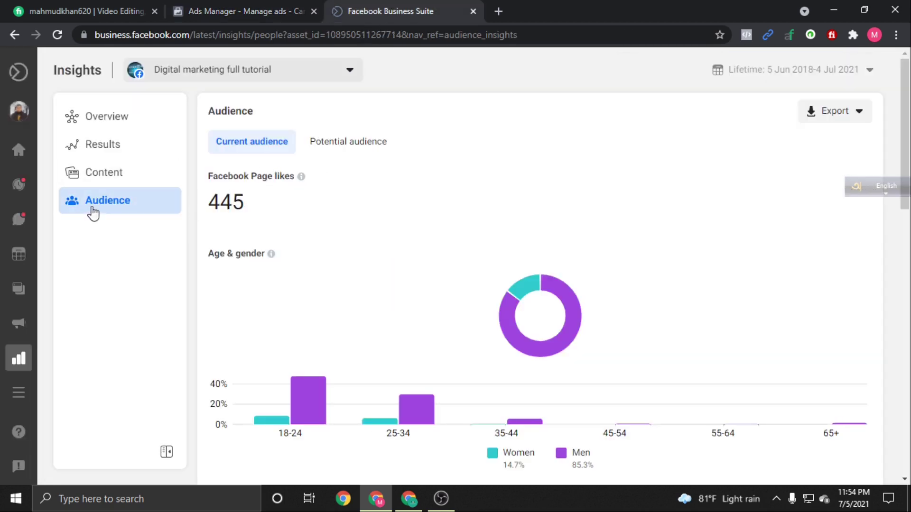
- Return to Ads Manager and open Audience Insights from the list of all tools
key(ctrl+shift+Tab)
click(18, 96)
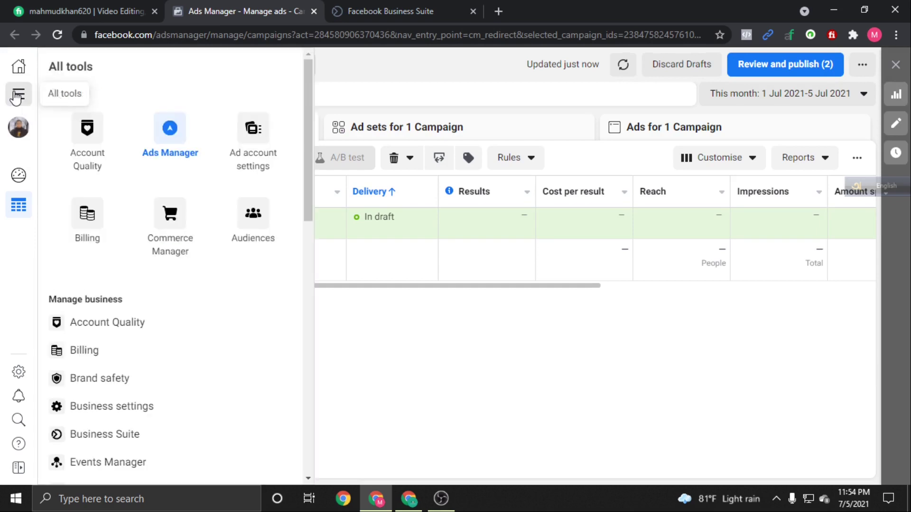
scroll(116, 362, down, 12)
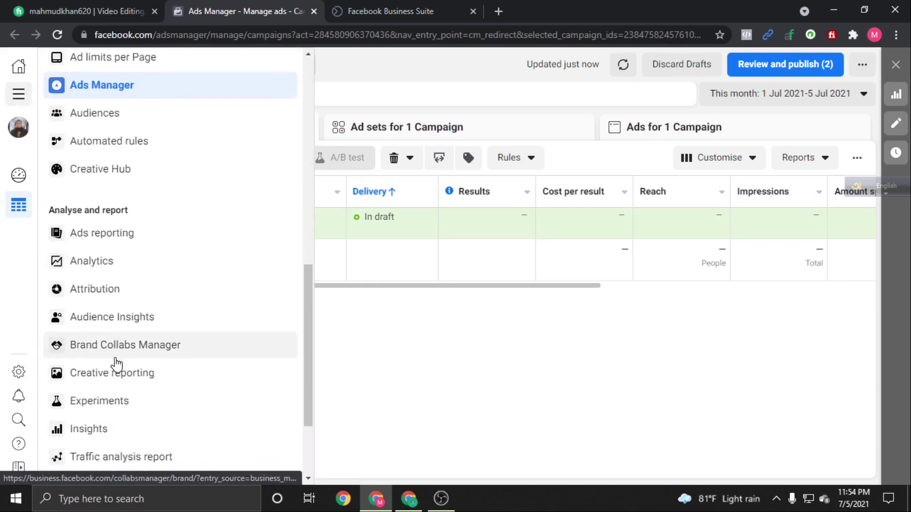
scroll(115, 368, down, 4)
scroll(116, 372, up, 1)
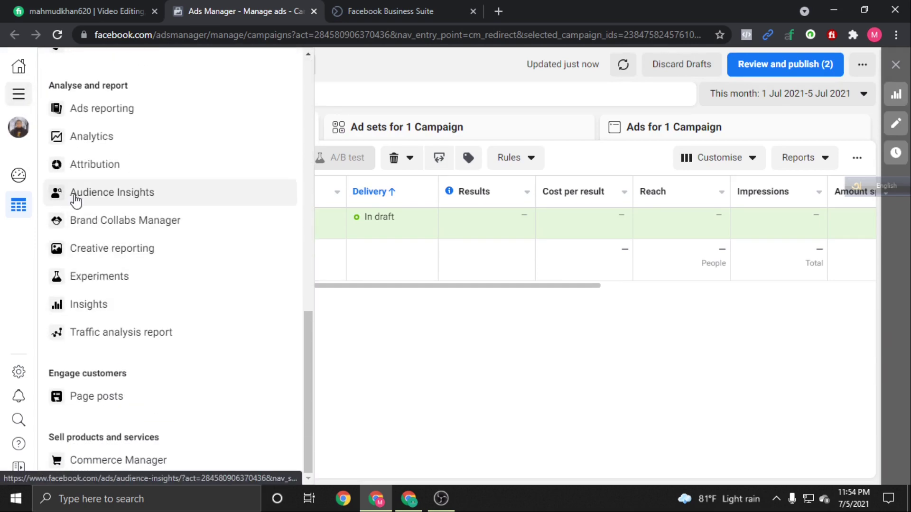
click(148, 186)
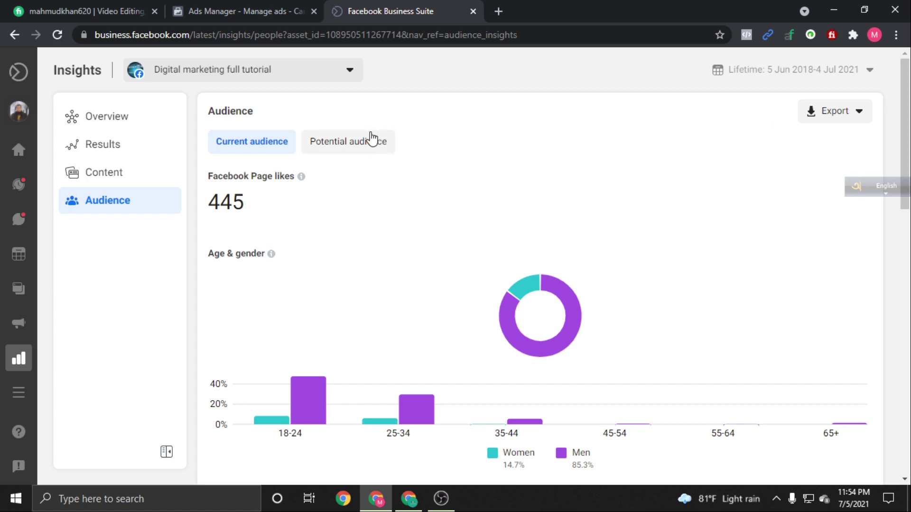
- Compare the page's current audience with its potential audience
click(341, 149)
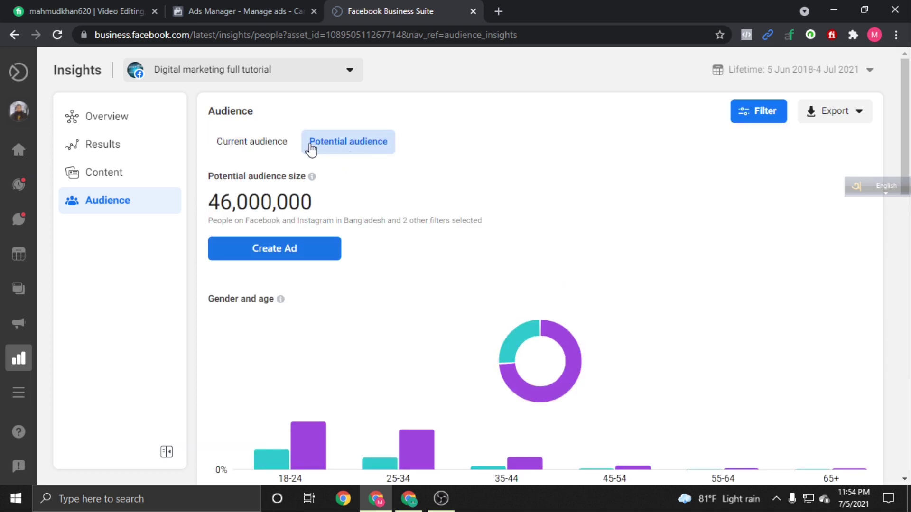
click(278, 142)
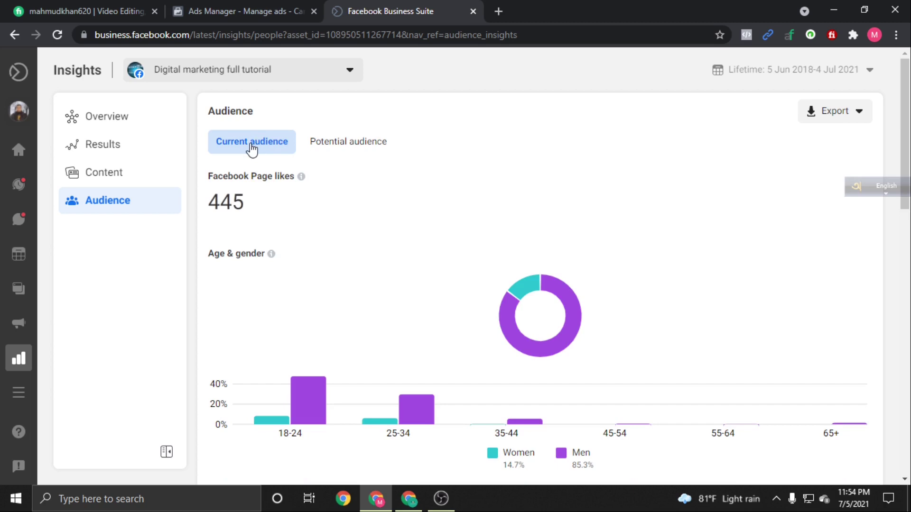
click(330, 146)
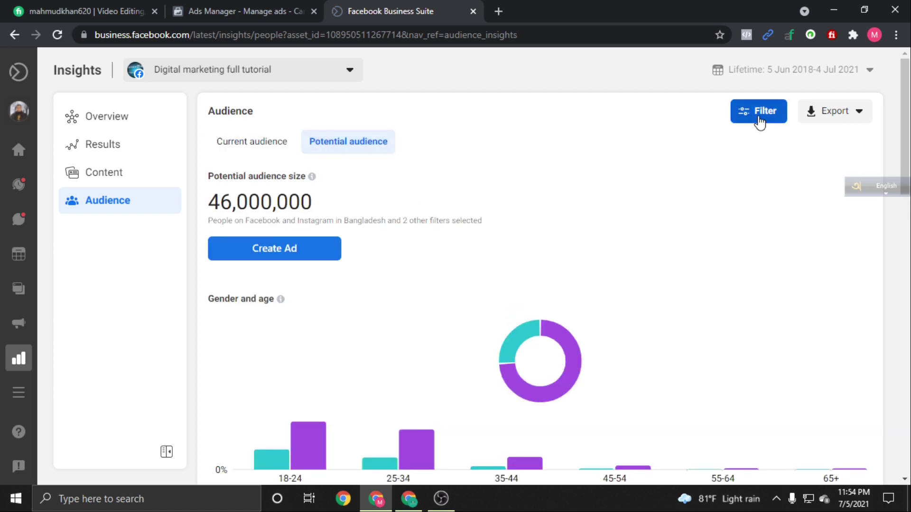
click(252, 149)
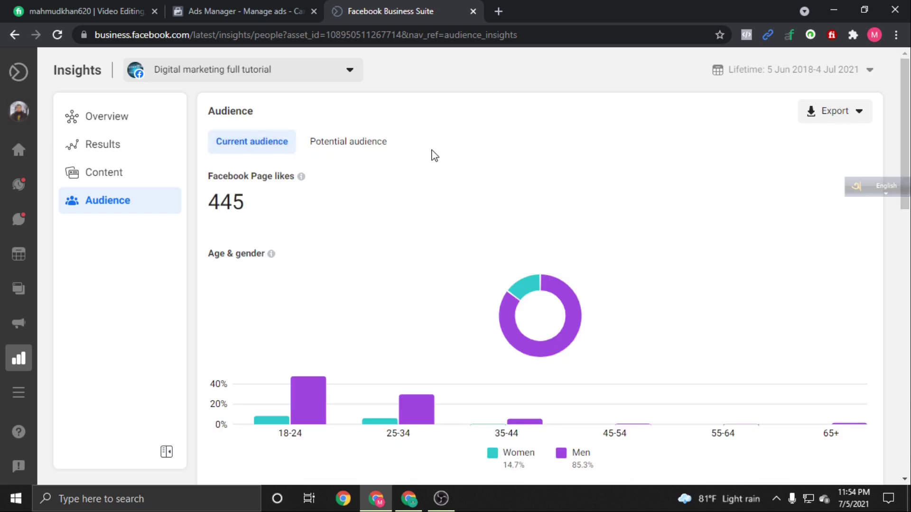
- Filter the potential audience by the location Sylhet Division, Bangladesh
click(356, 146)
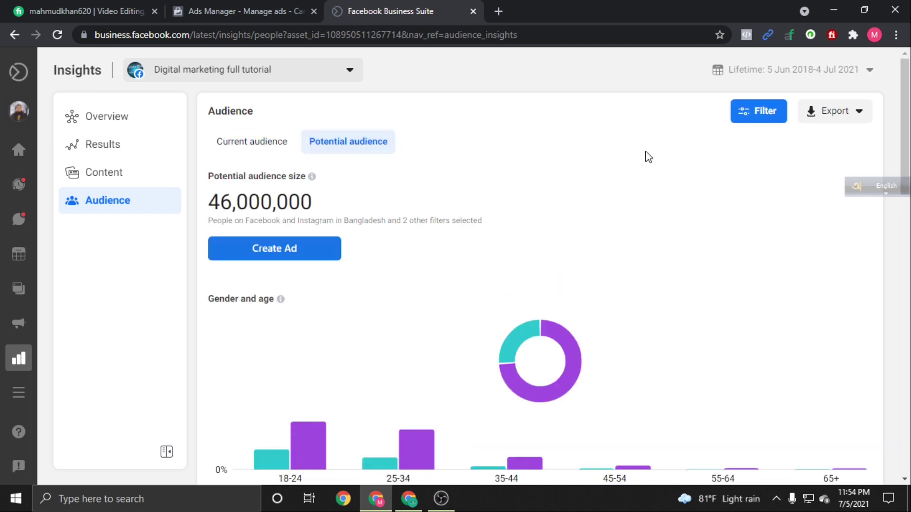
click(754, 120)
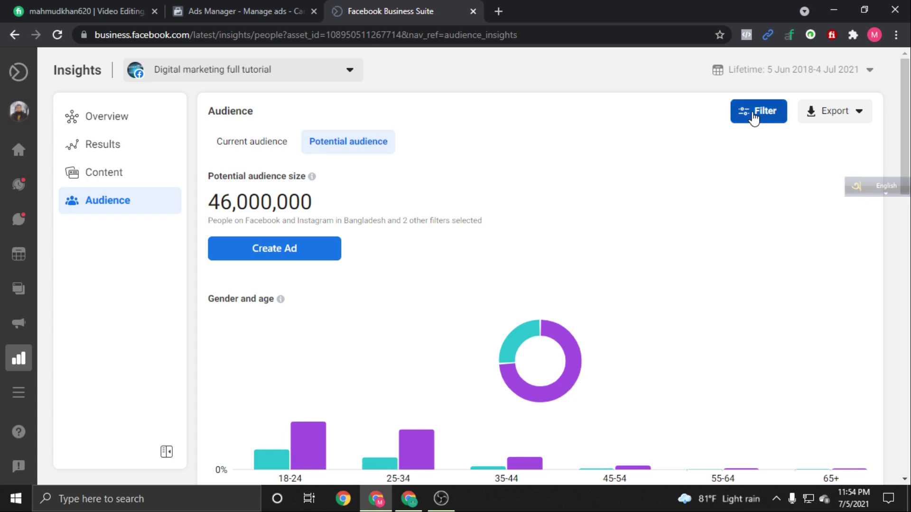
click(754, 215)
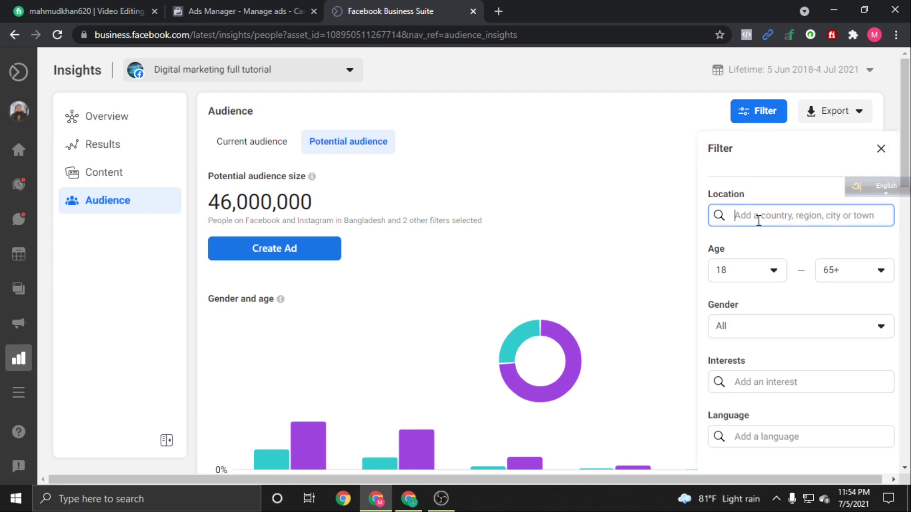
text(syl)
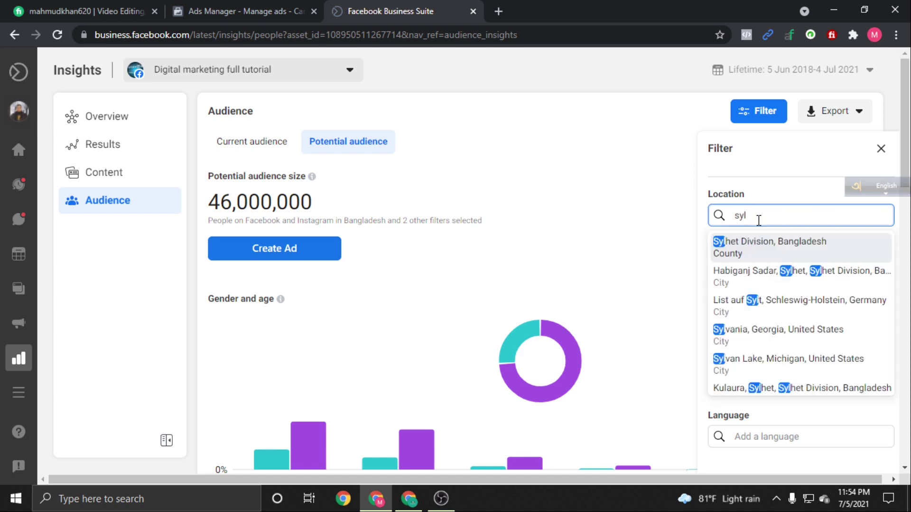
text(h)
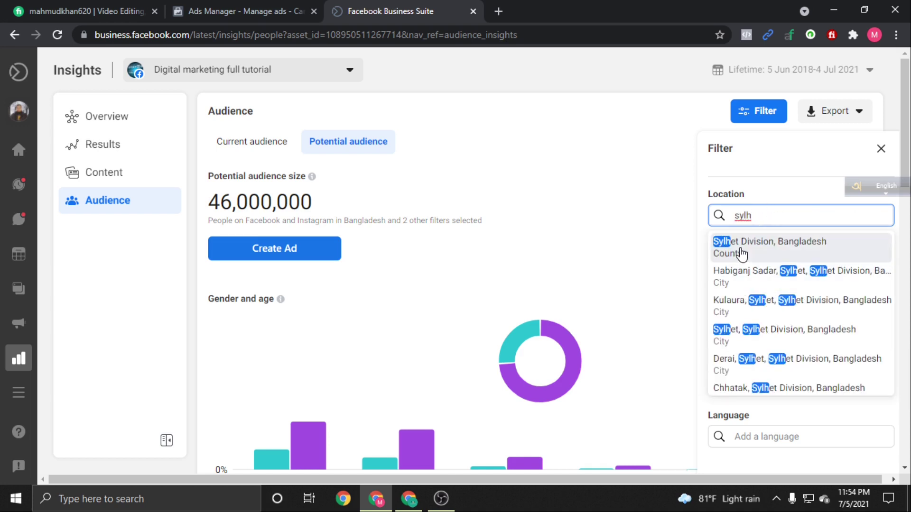
click(742, 255)
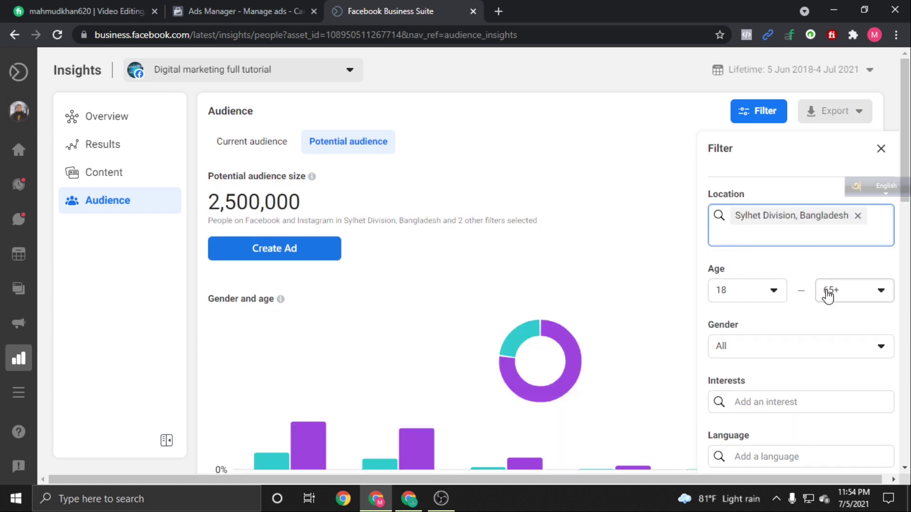
- Set the maximum age in the audience filter to 34
scroll(651, 356, down, 4)
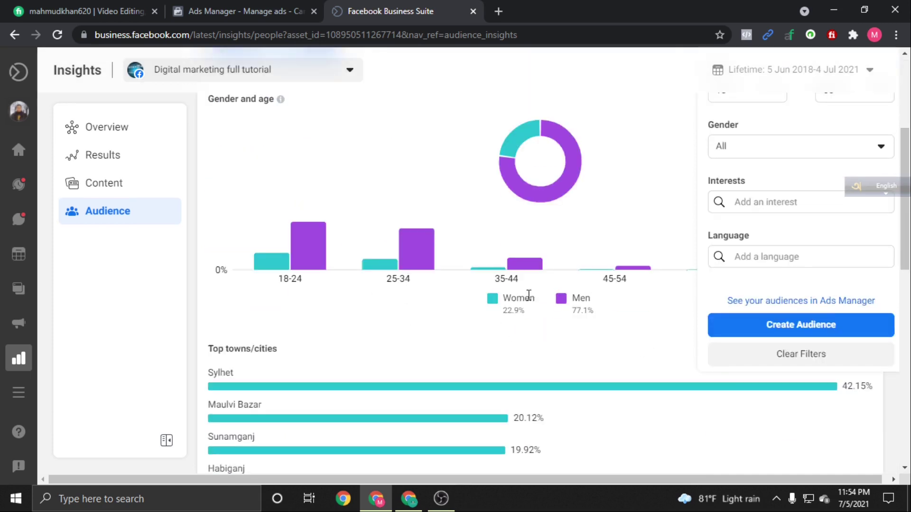
scroll(775, 182, up, 3)
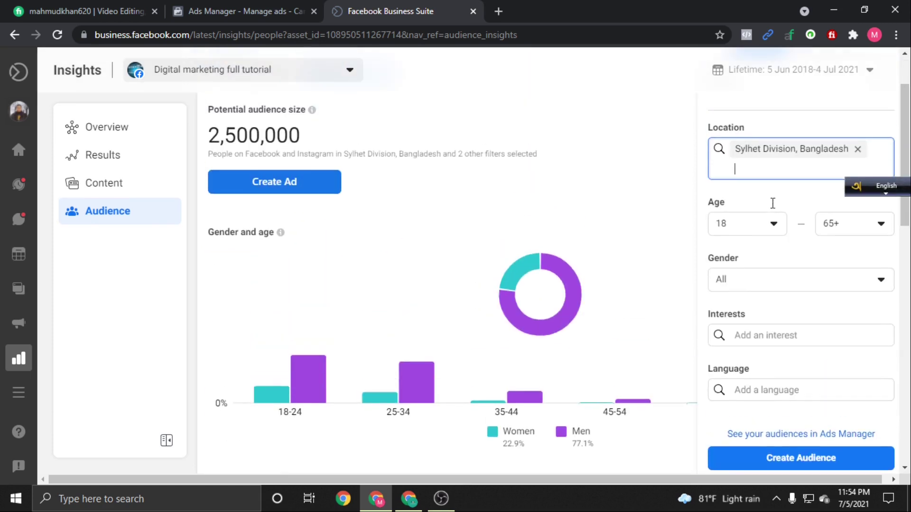
click(831, 229)
scroll(809, 264, up, 3)
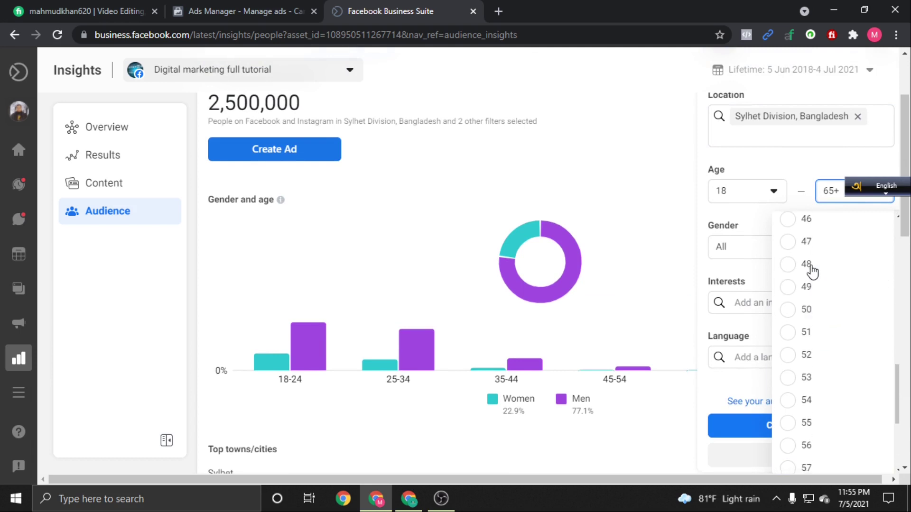
scroll(811, 270, up, 8)
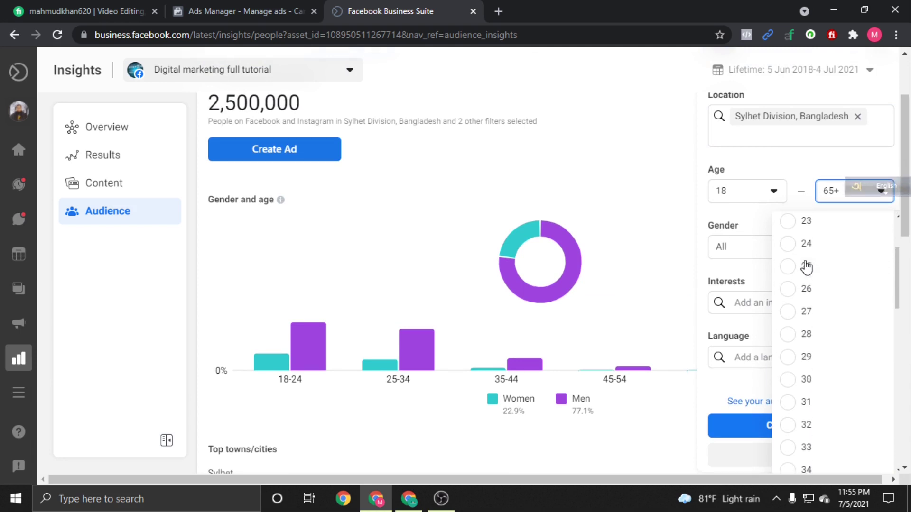
scroll(805, 280, down, 1)
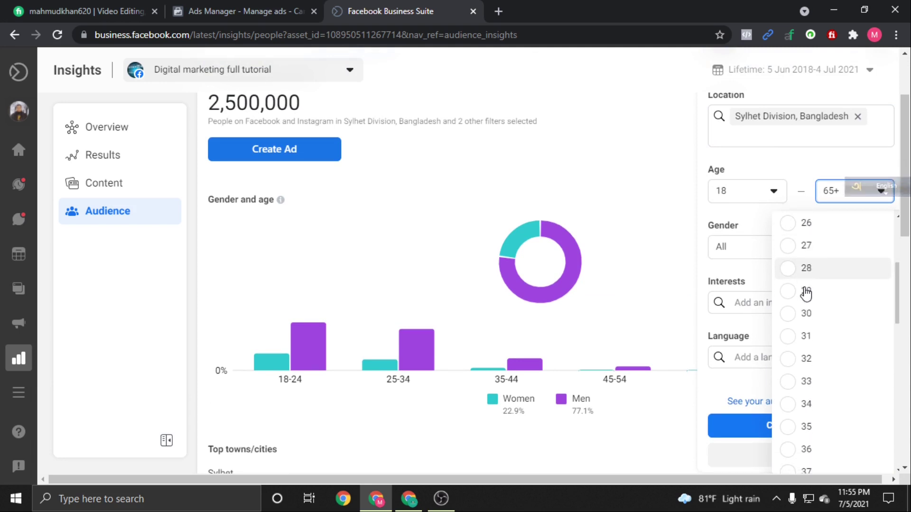
click(794, 404)
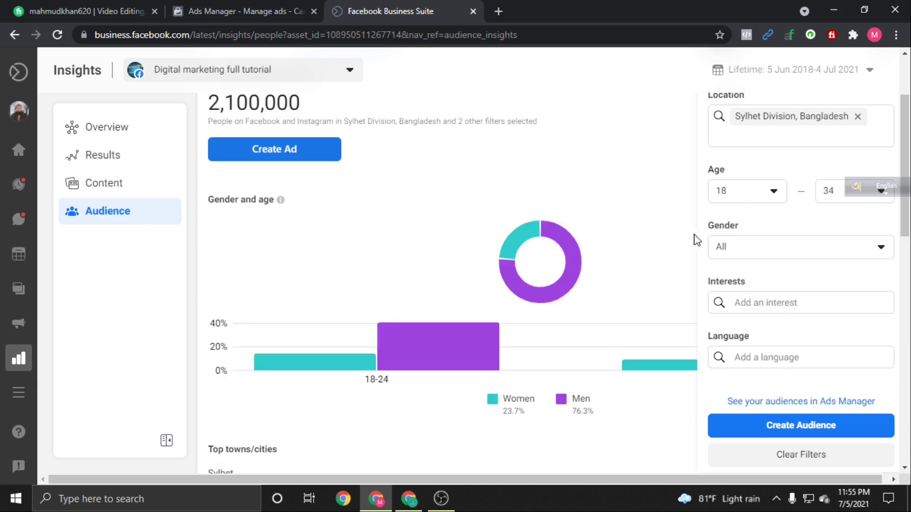
- Set the audience filter's gender to Men and add T-shirt as an interest
click(778, 250)
click(750, 304)
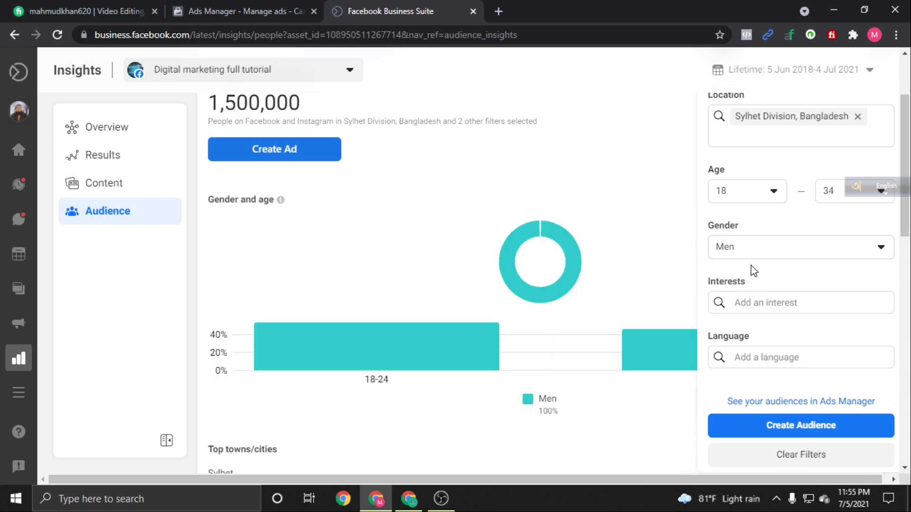
scroll(755, 271, down, 1)
click(757, 236)
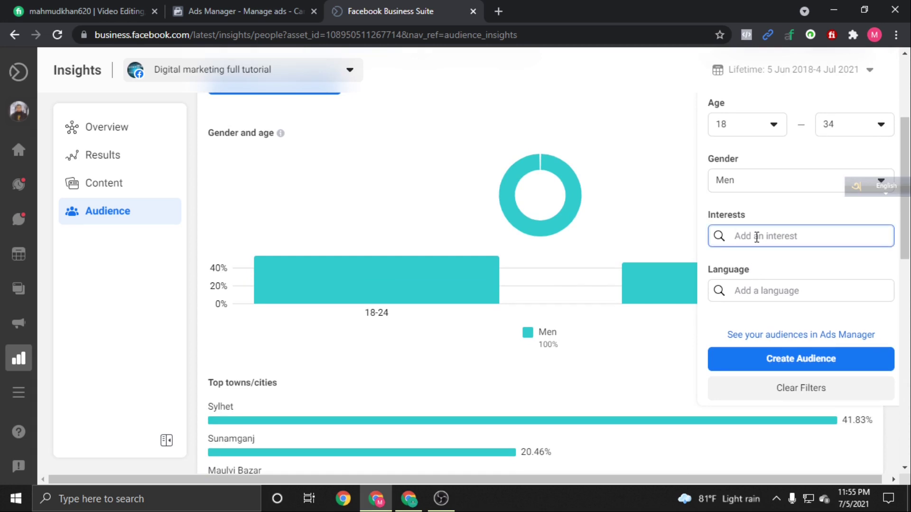
text(t s)
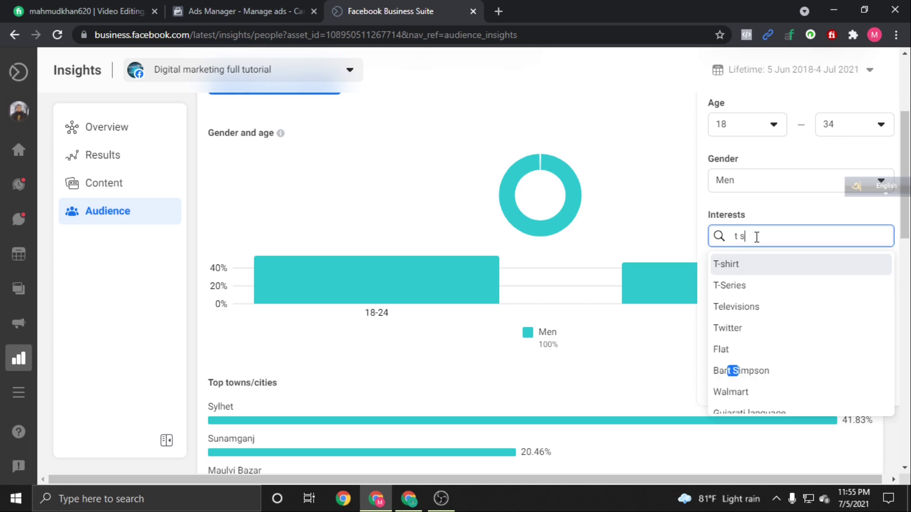
click(744, 266)
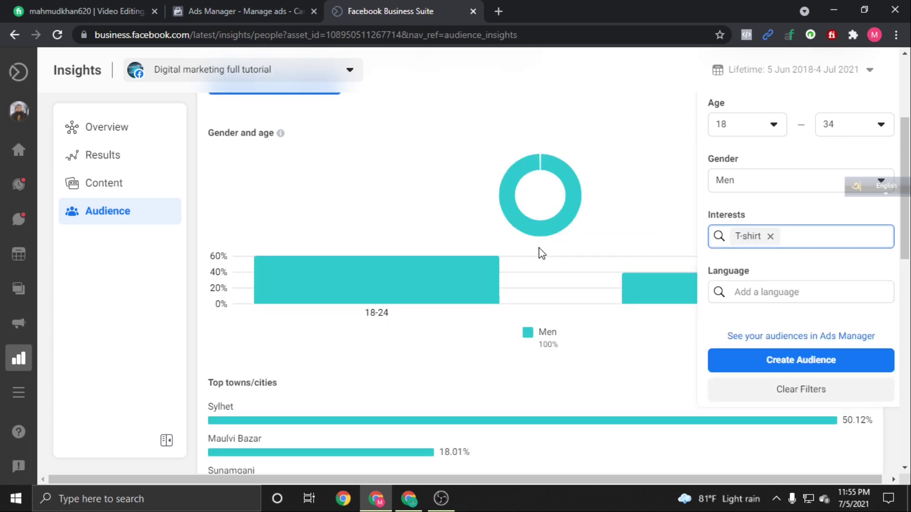
- Review the filtered audience's potential size, gender and age breakdown, and top towns and cities
mouse_move(520, 224)
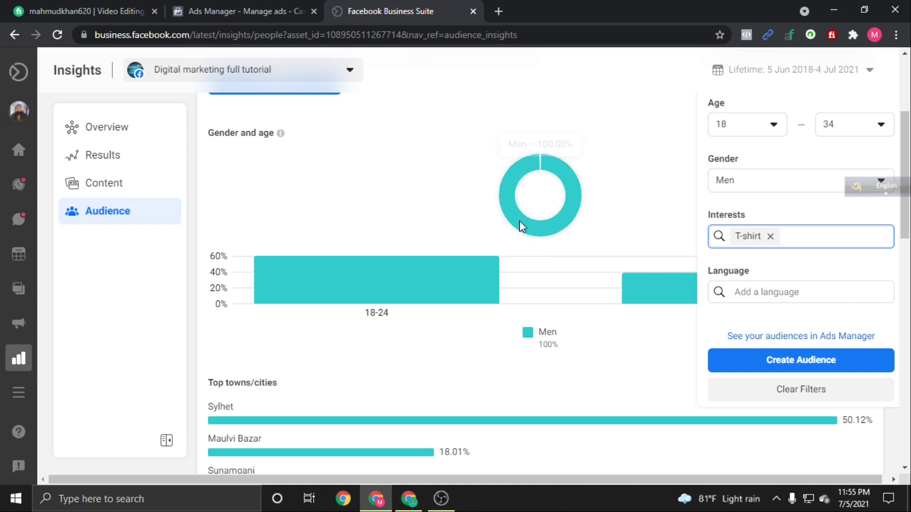
scroll(519, 216, down, 2)
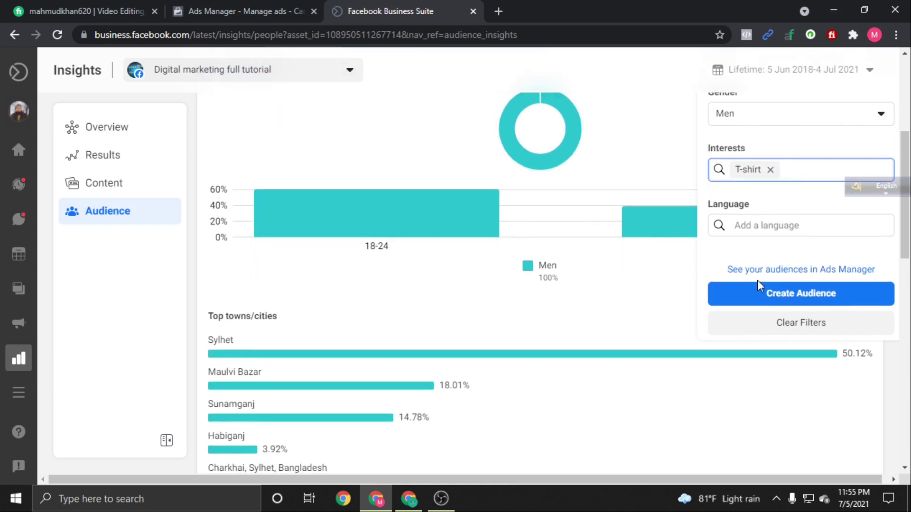
scroll(498, 275, up, 5)
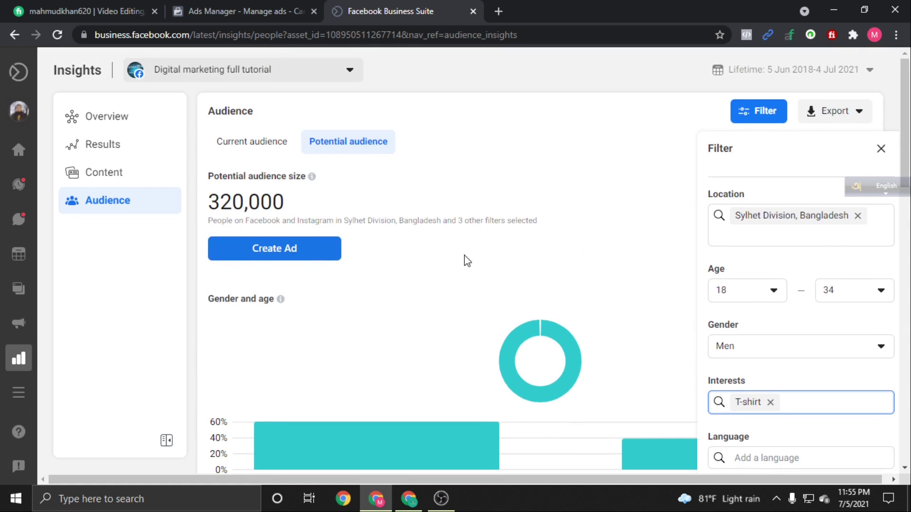
scroll(423, 252, down, 4)
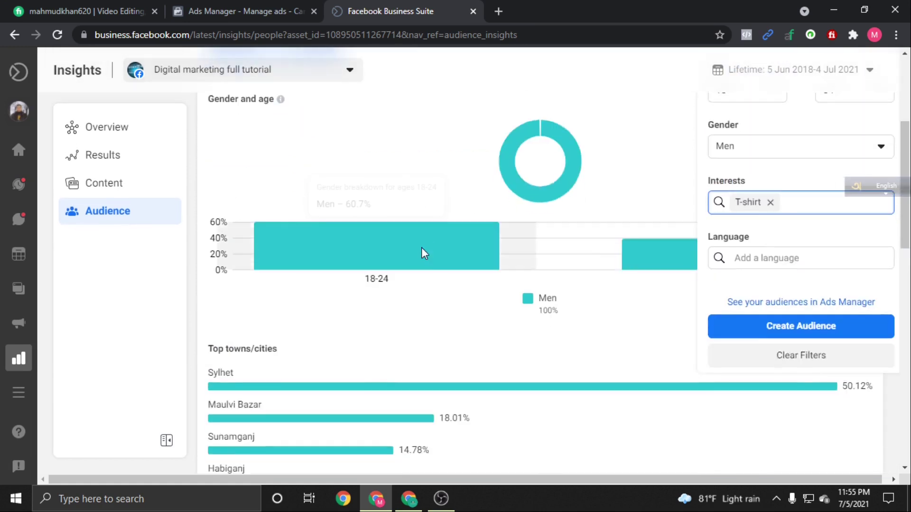
scroll(421, 257, up, 4)
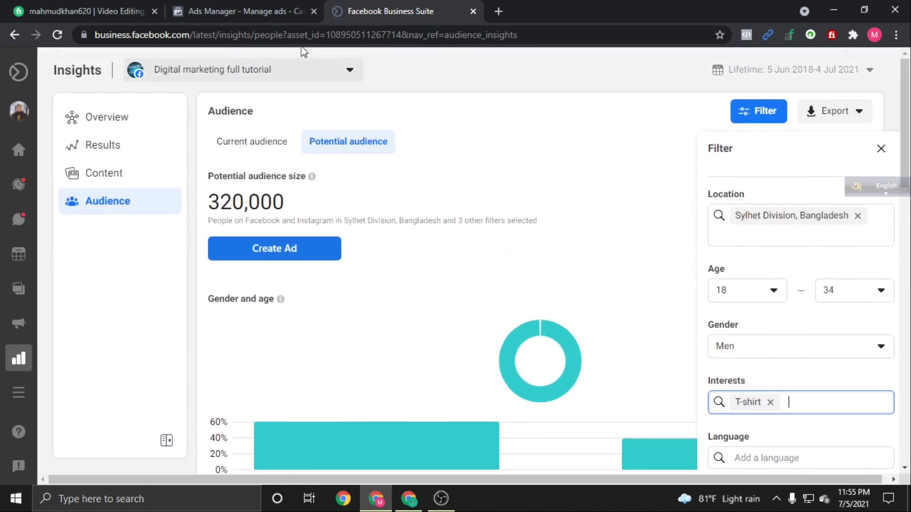
- Switch to Ads Manager, start a new campaign with the Reach objective and expand its optional naming settings
click(249, 11)
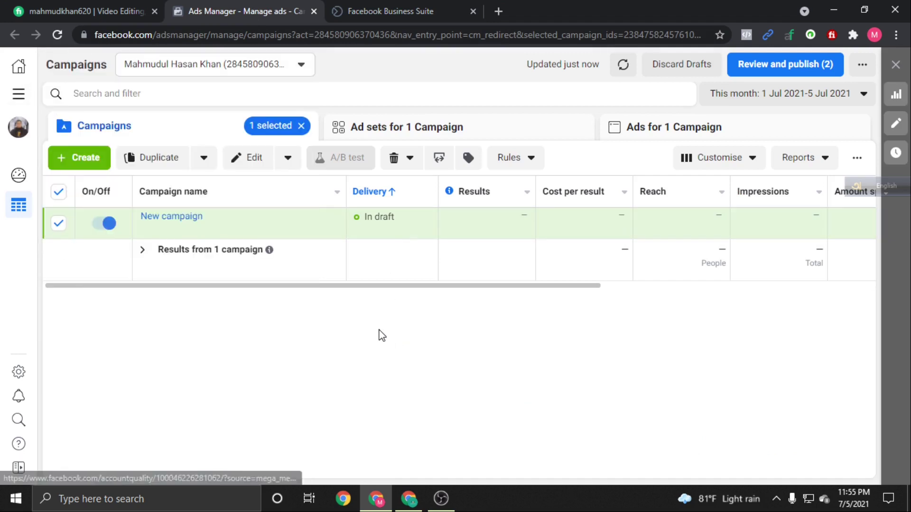
click(75, 161)
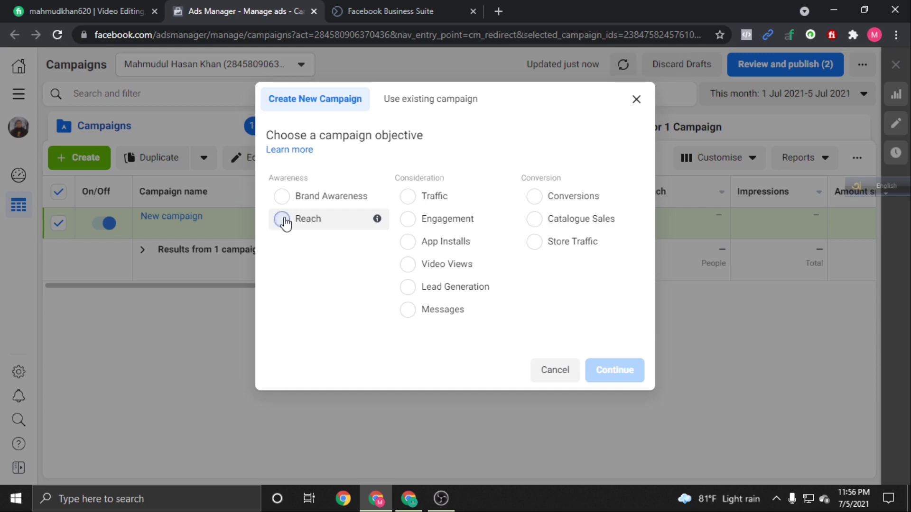
click(283, 219)
scroll(447, 283, down, 2)
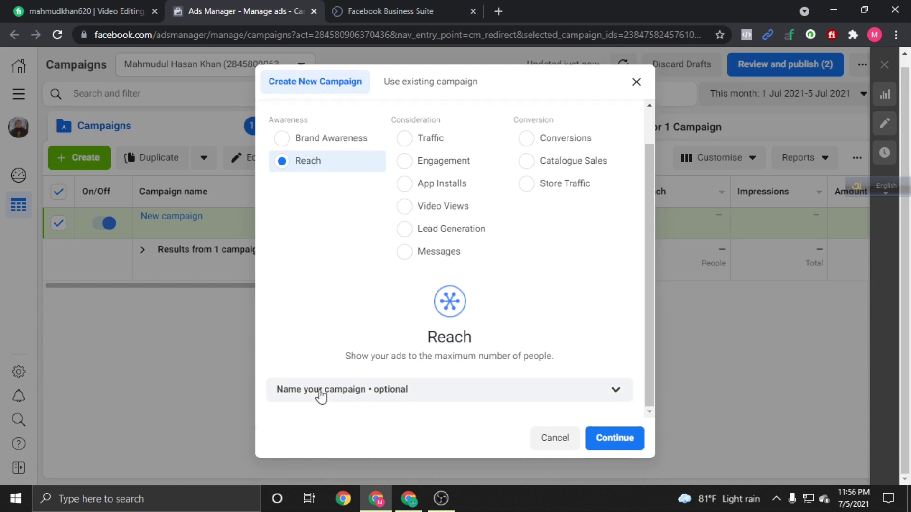
click(501, 392)
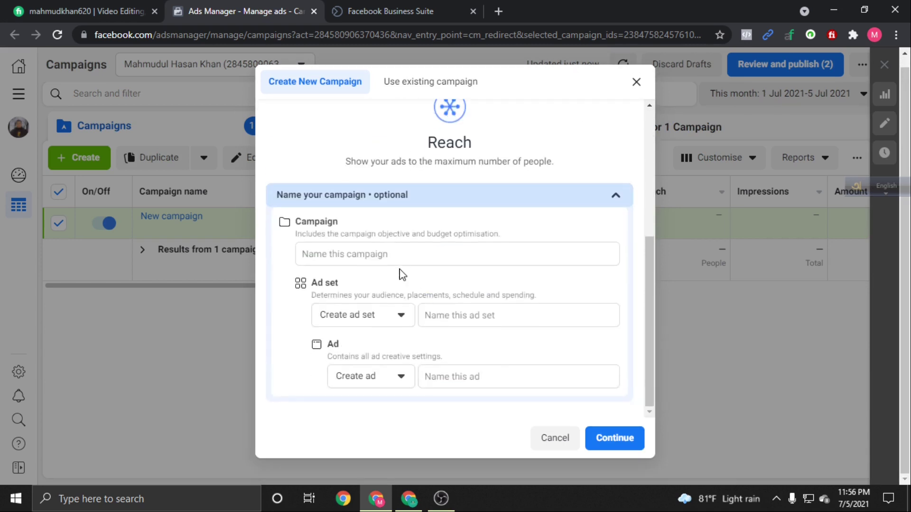
- Name the campaign with the advertiser's name followed by "-BD-T-shirt-$500"
click(365, 252)
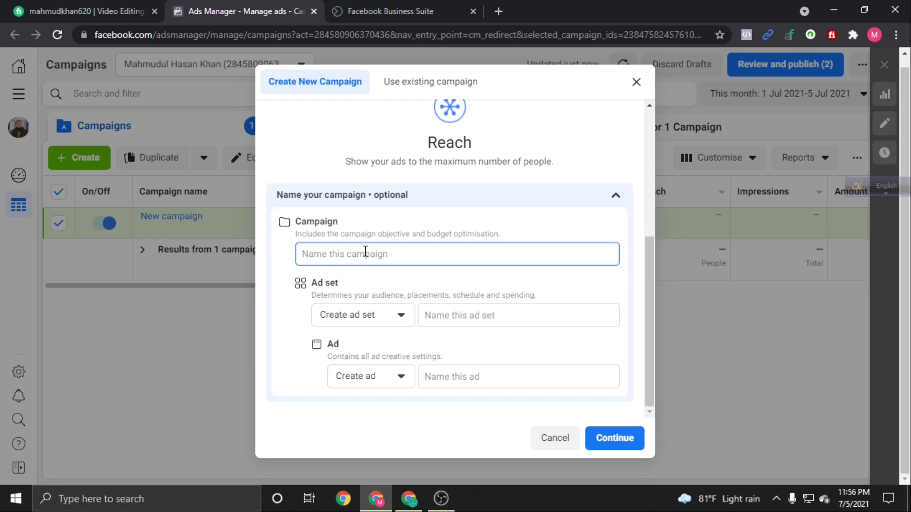
text(H)
text(asan)
text(-)
text(B)
text(D)
text(-)
text(TT)
text(s)
key(BackSpace)
text(shirt)
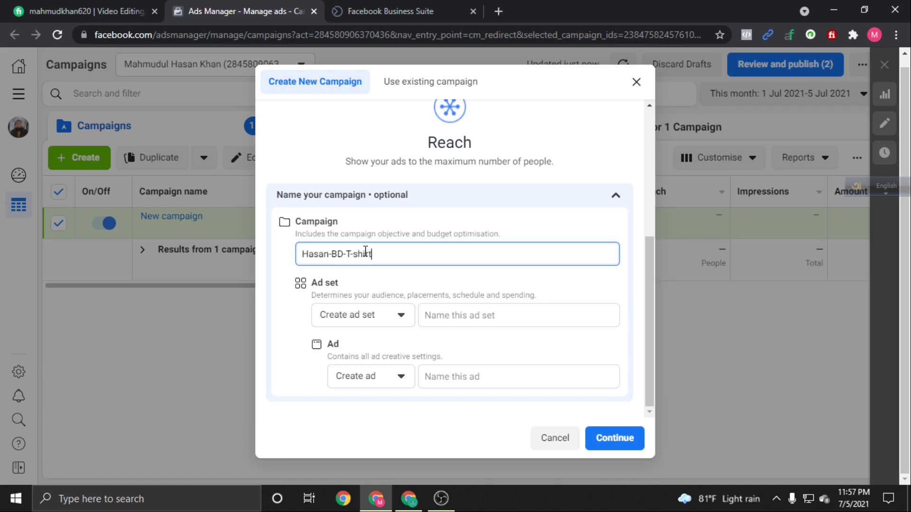
text(-$500)
- Space out the parts of the campaign name so that the advertiser's name is followed by "- BD- T- shirt - $500"
click(371, 254)
click(372, 254)
click(354, 255)
click(349, 256)
click(352, 255)
key(BackSpace)
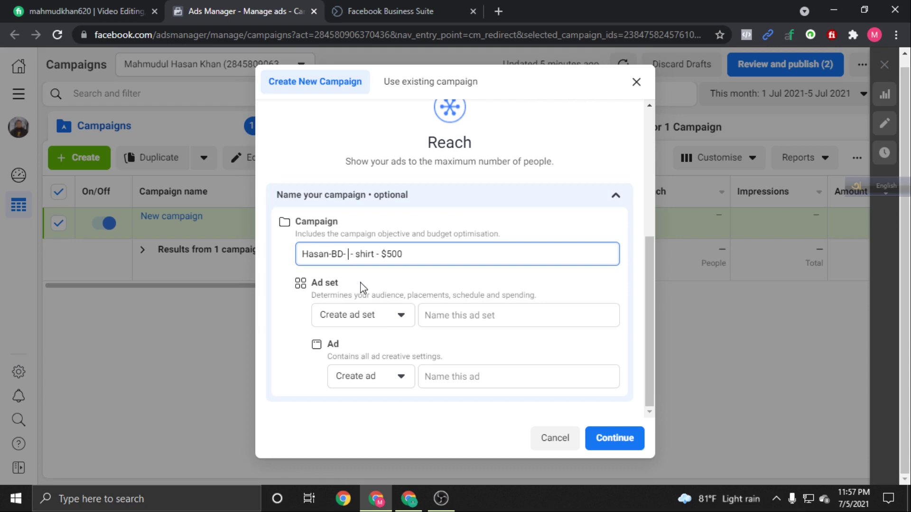
text(T)
click(357, 255)
key(BackSpace)
click(331, 255)
click(327, 255)
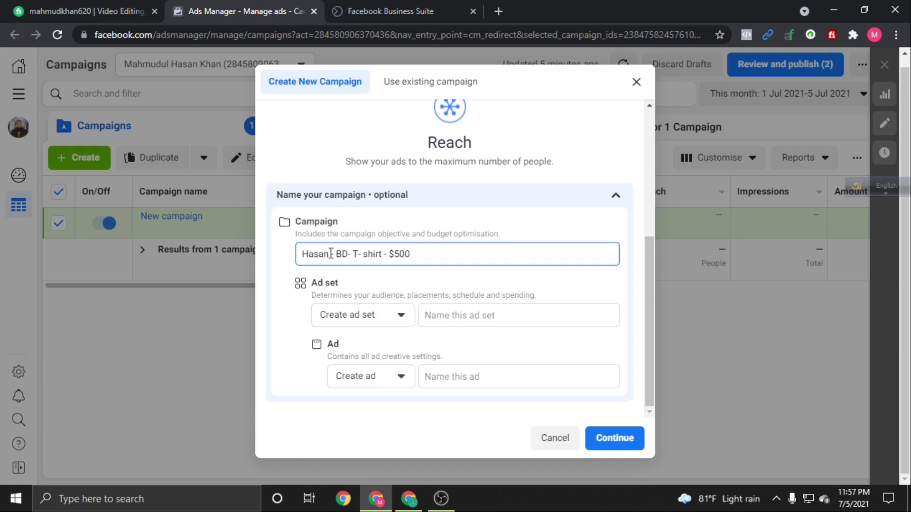
drag(330, 254, 302, 254)
click(313, 253)
double_click(326, 254)
click(318, 253)
double_click(342, 255)
key(Left)
- Copy the full campaign name into both the ad set name and the ad name
drag(353, 253, 306, 252)
key(ctrl+c)
click(386, 252)
click(421, 255)
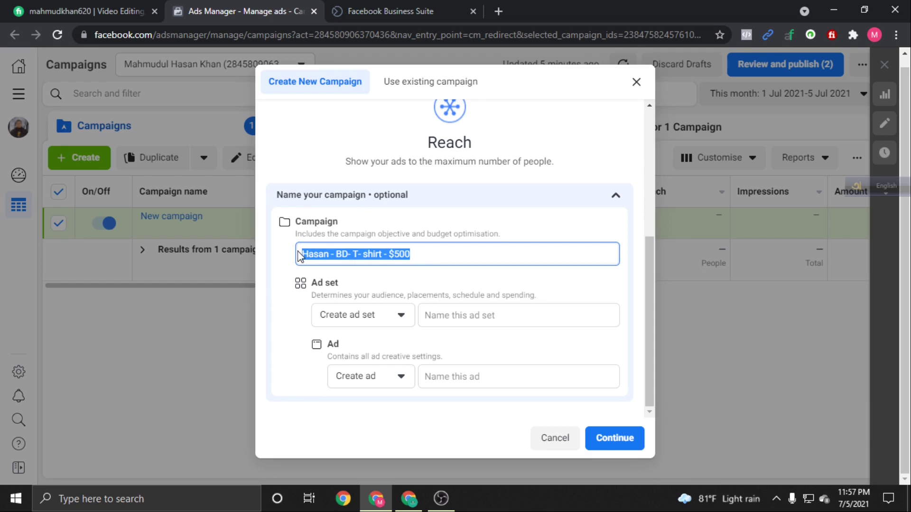
click(442, 317)
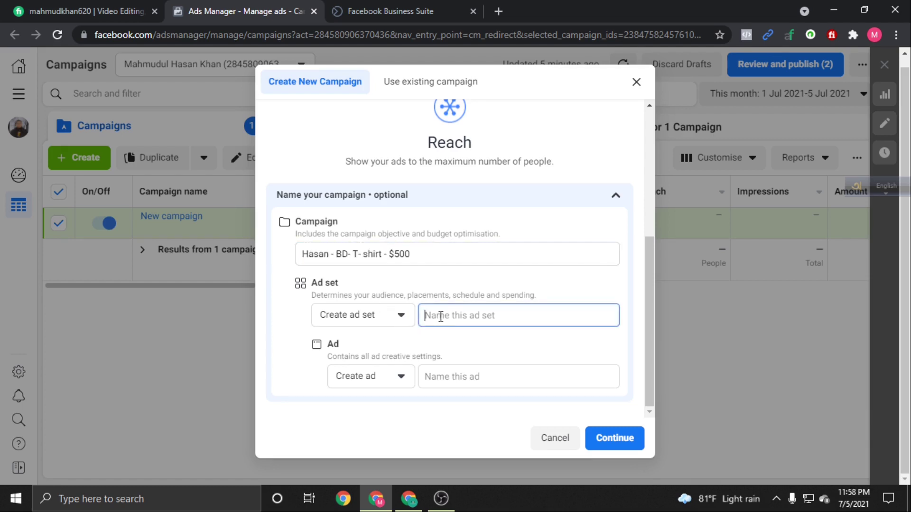
key(ctrl+v)
click(459, 380)
key(ctrl+v)
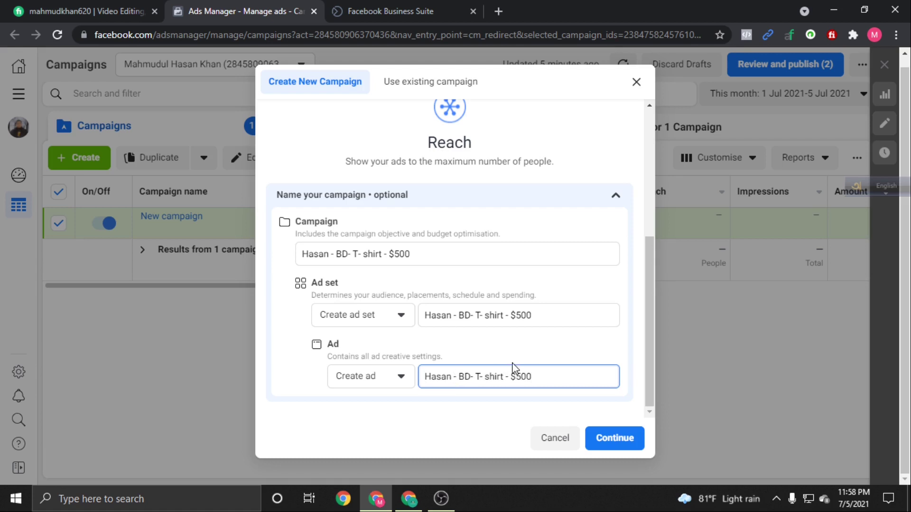
- Append "- ad set" to the ad set name and "- ad" to the ad name
click(542, 316)
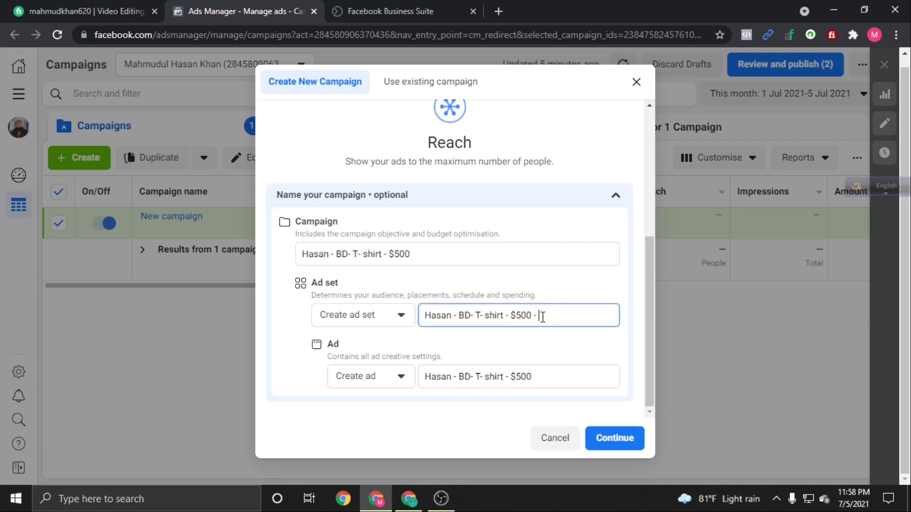
text(- ad set)
click(544, 373)
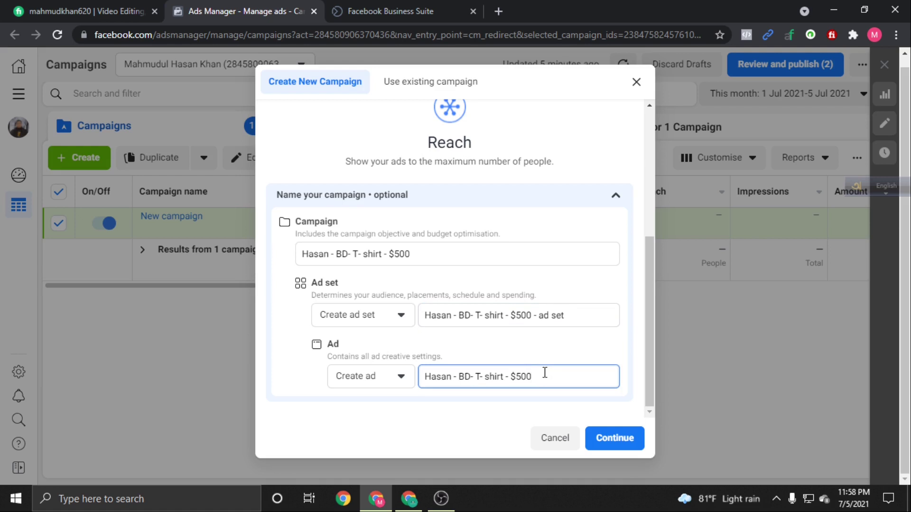
text(- as)
key(BackSpace)
text(d)
drag(542, 319, 571, 315)
click(571, 316)
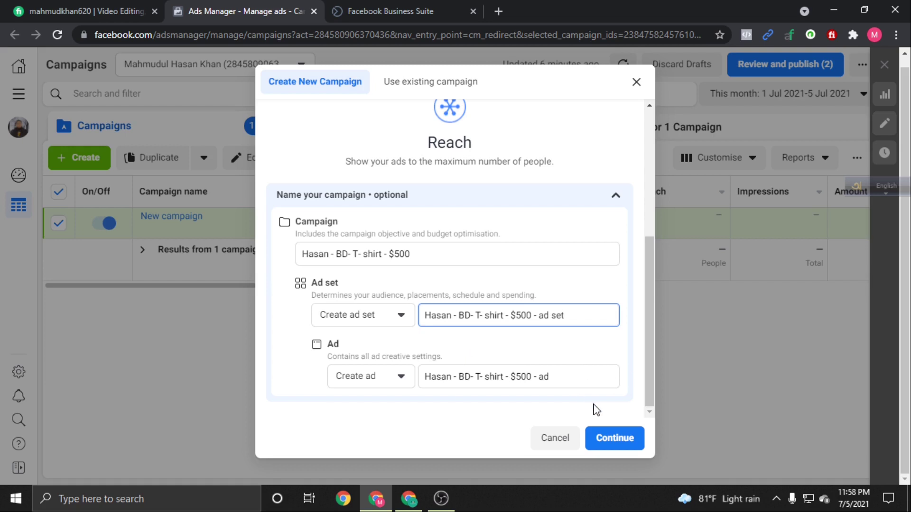
- Create the campaign draft, dismiss the lead generation recommendation and proceed to the ad set settings
click(616, 446)
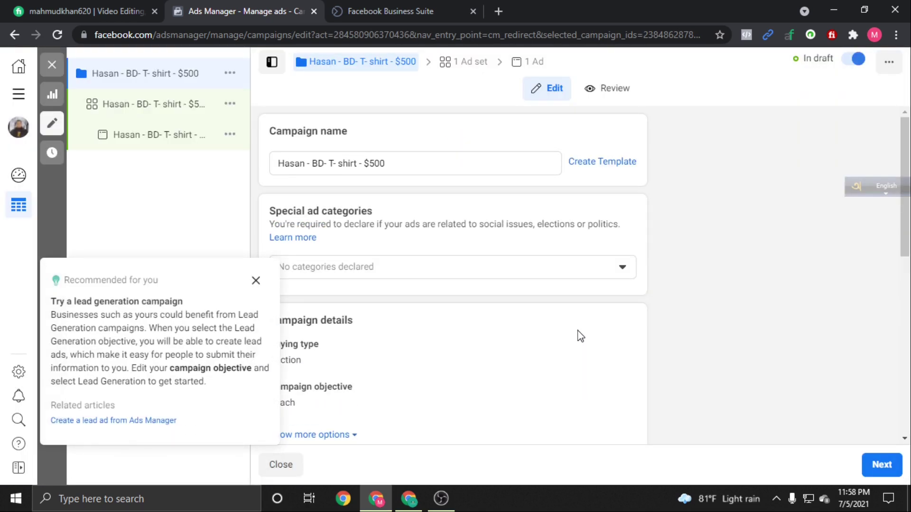
scroll(387, 292, down, 1)
click(255, 281)
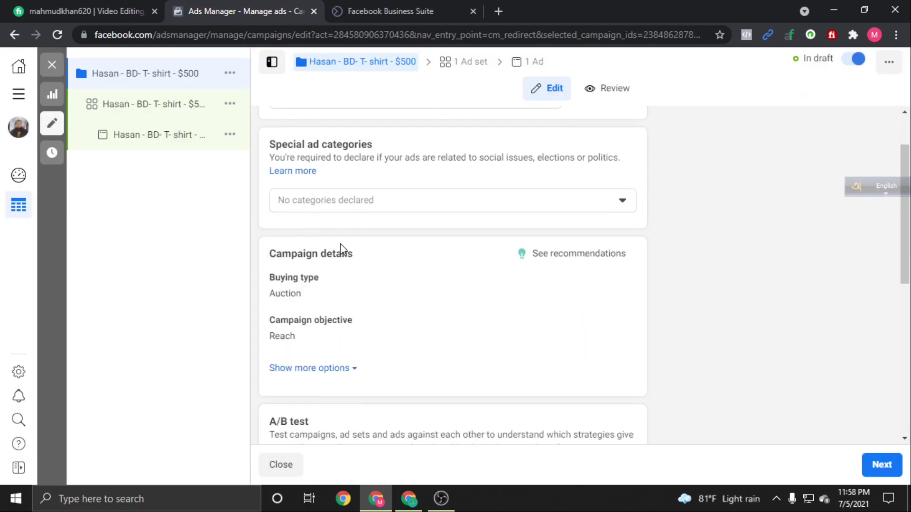
scroll(361, 265, down, 5)
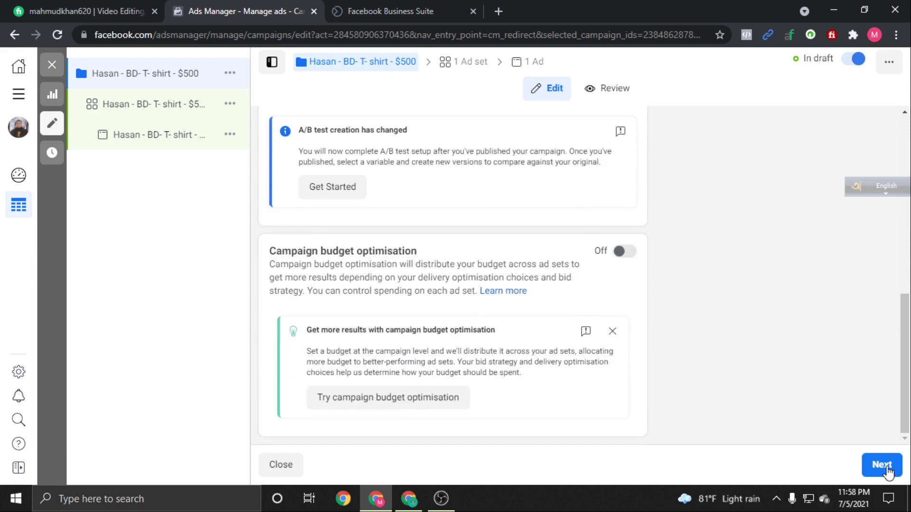
click(879, 464)
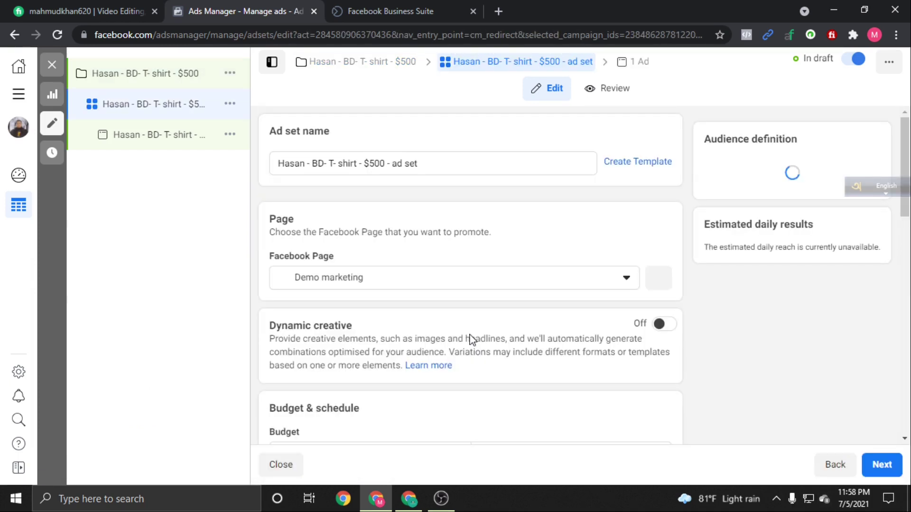
- Choose Demo marketing as the Facebook Page to promote in the ad set
scroll(402, 246, down, 1)
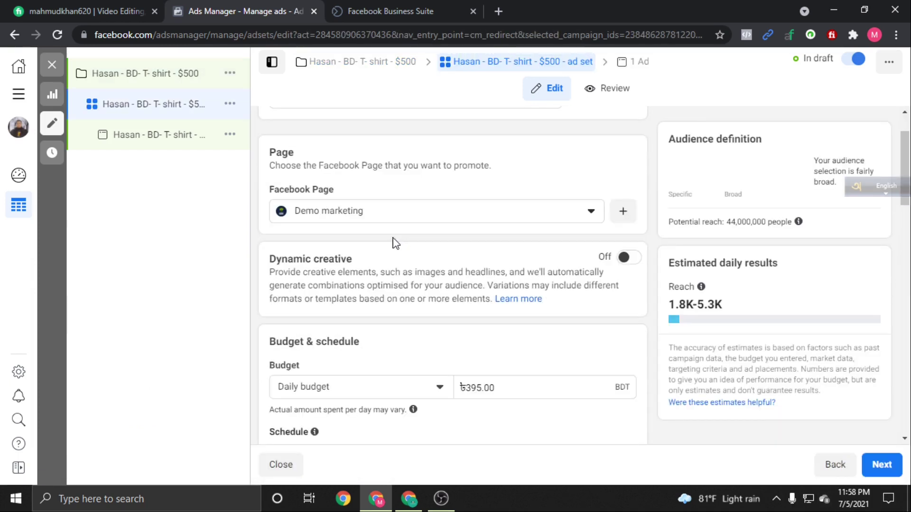
click(427, 220)
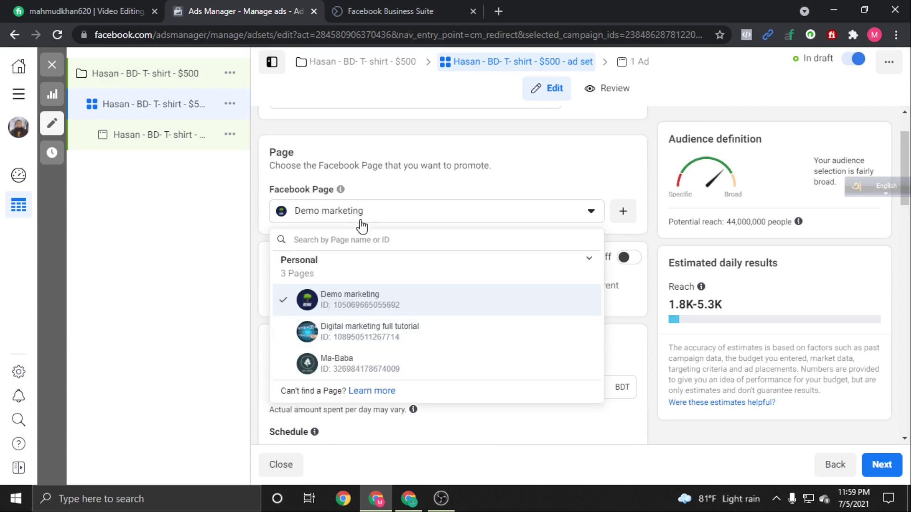
click(359, 304)
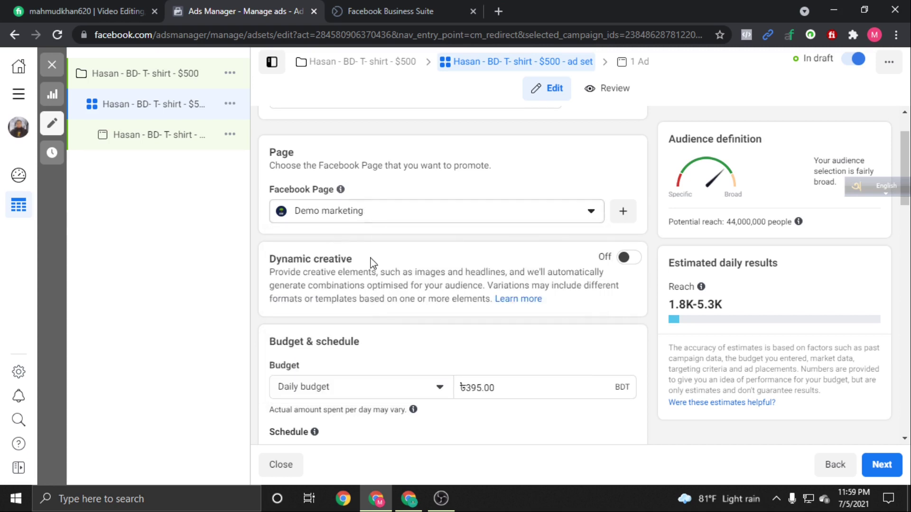
- Check the ad set's budget type options and the daily budget amount with its spending explanation
scroll(372, 261, down, 4)
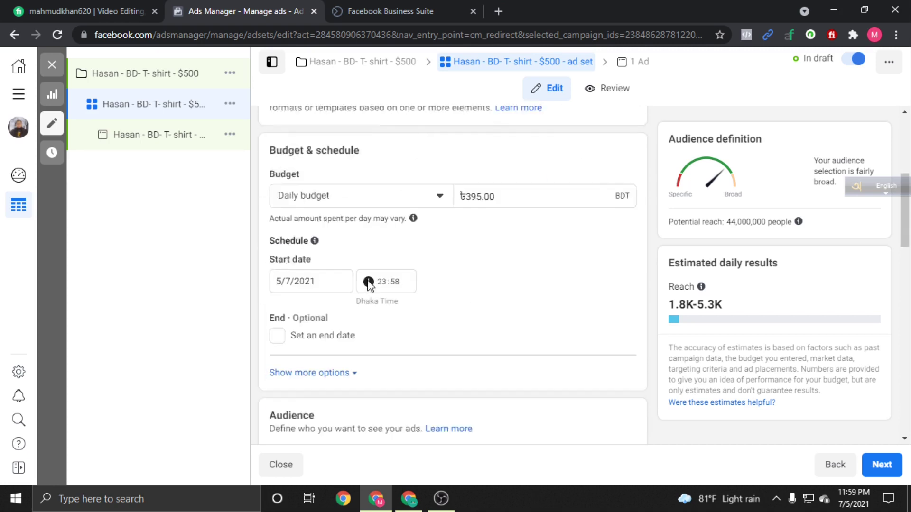
click(341, 191)
click(501, 255)
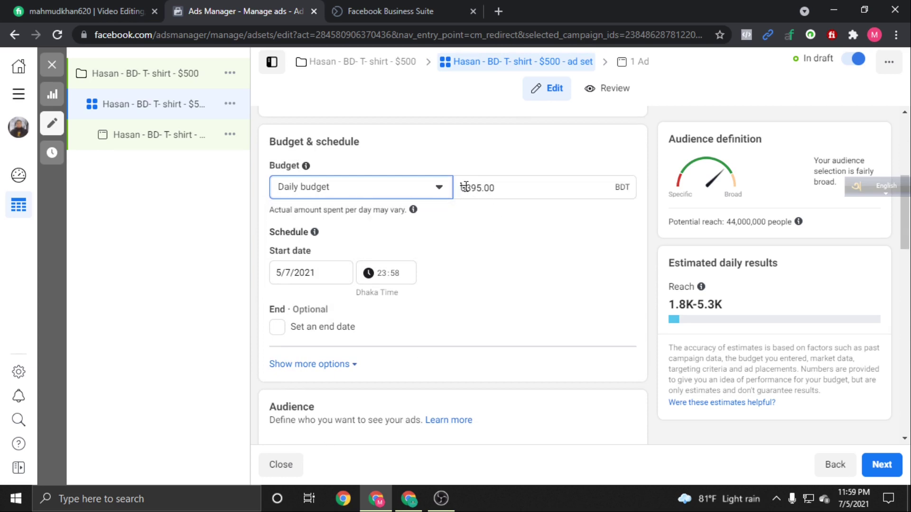
click(463, 186)
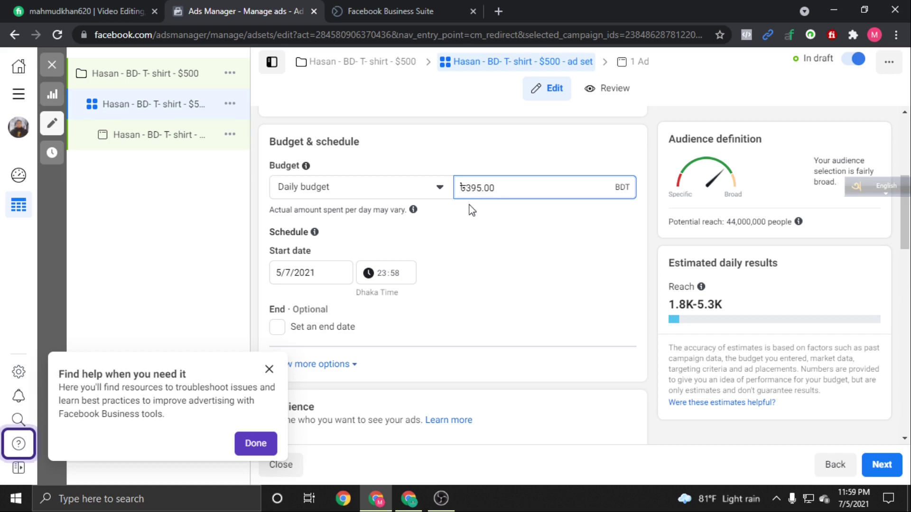
mouse_move(469, 197)
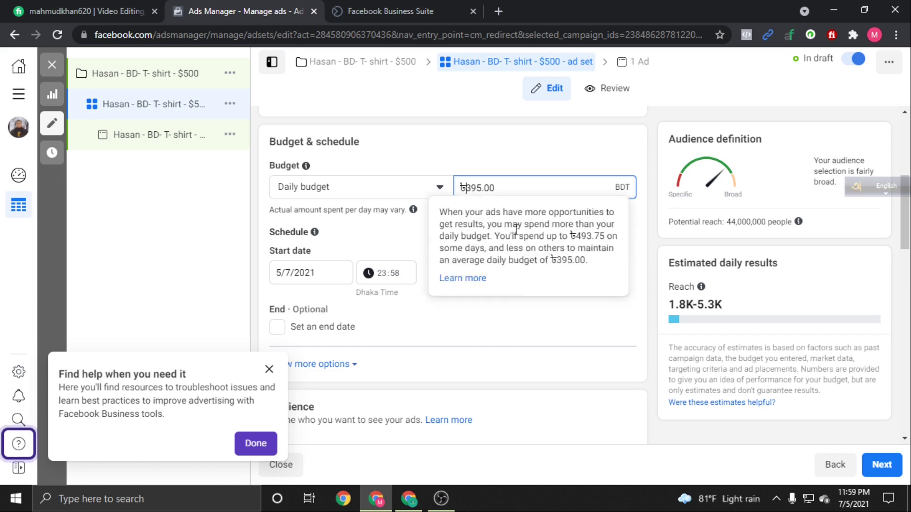
click(403, 244)
- Give the ad set's schedule an end date of 9/7/2021 at 12:00
click(278, 328)
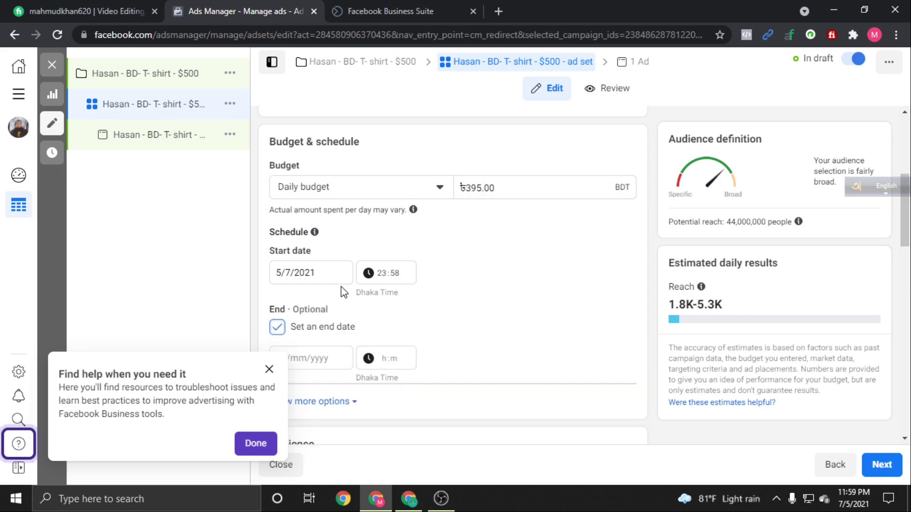
scroll(315, 232, down, 1)
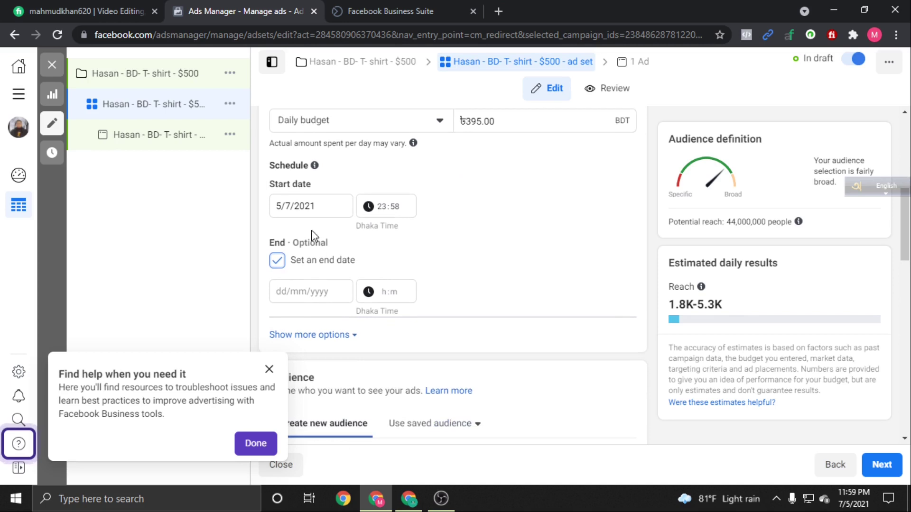
click(306, 291)
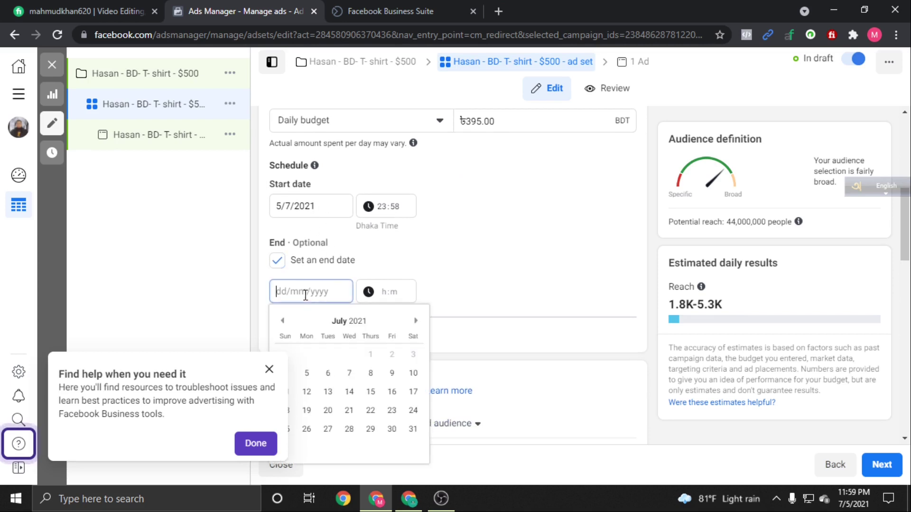
click(392, 373)
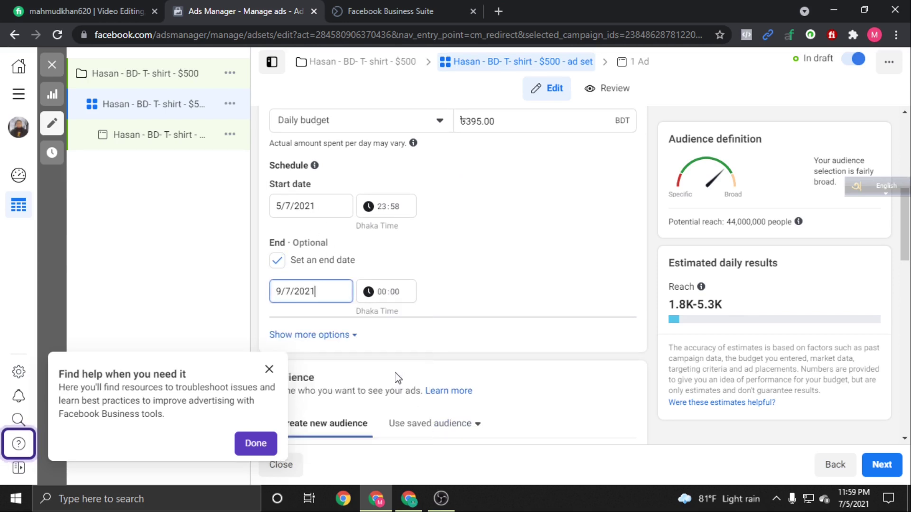
click(382, 293)
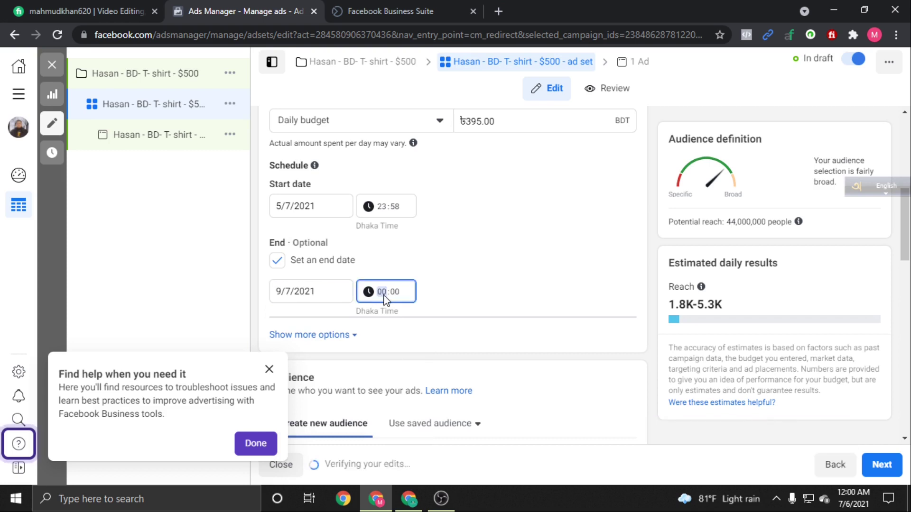
text(12)
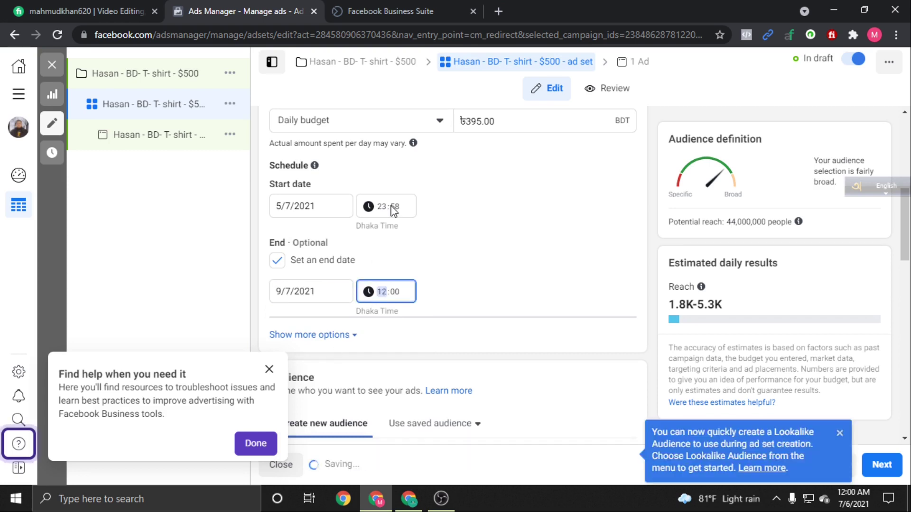
click(446, 260)
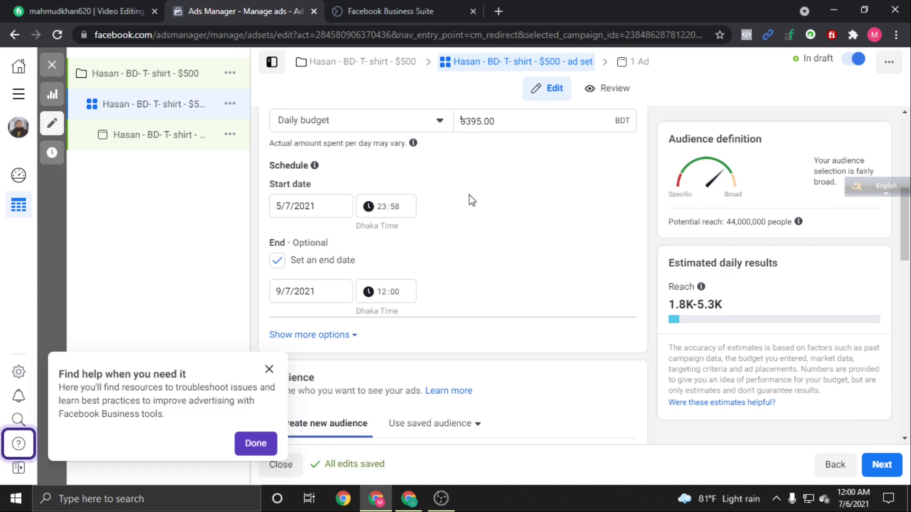
- Close the help tip and open the ad set's daily budget amount for editing
click(270, 370)
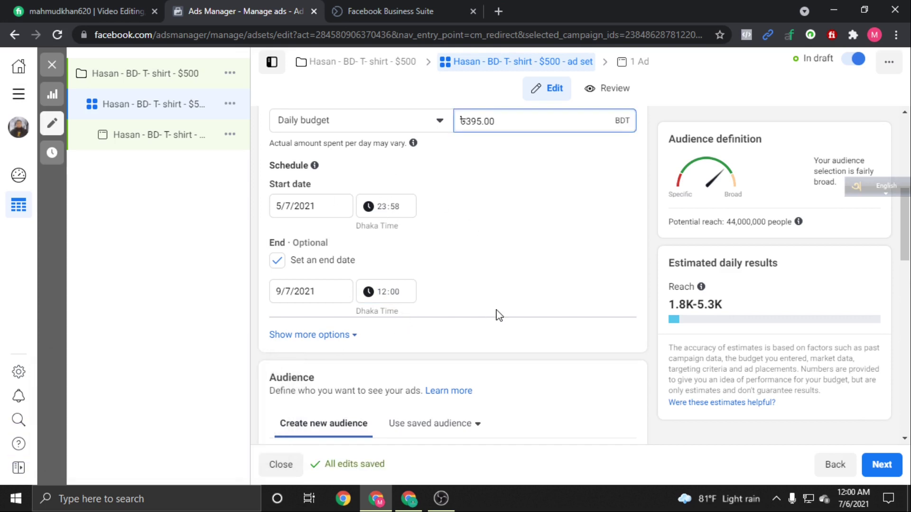
scroll(499, 306, down, 3)
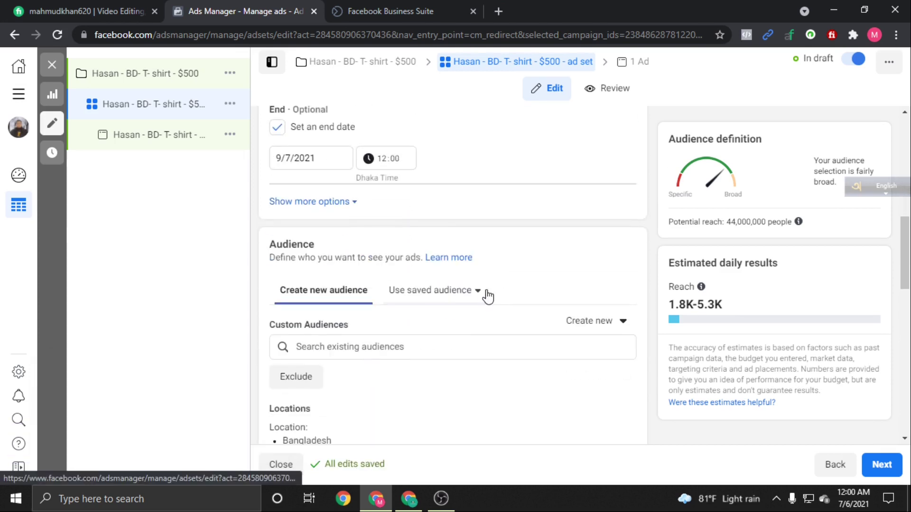
scroll(488, 296, up, 6)
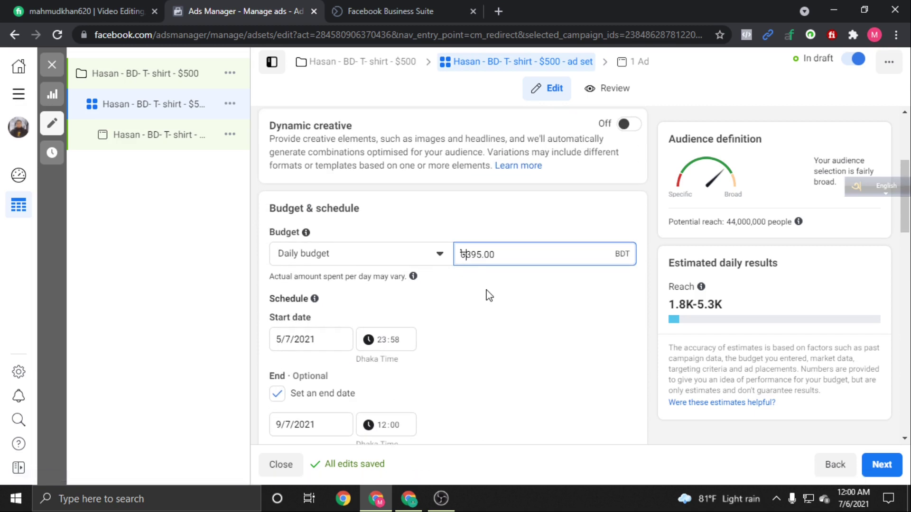
- Set the upper age limit of the ad set's audience to 35
scroll(491, 291, down, 8)
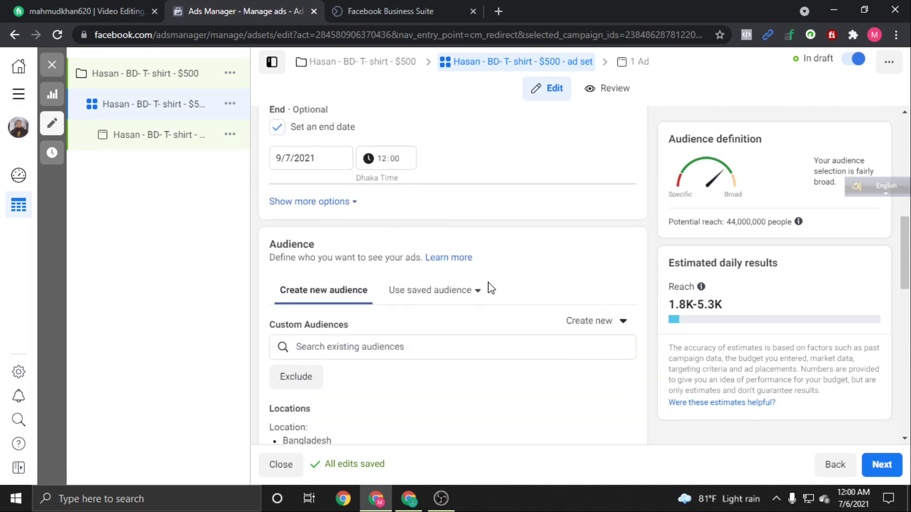
scroll(491, 287, down, 3)
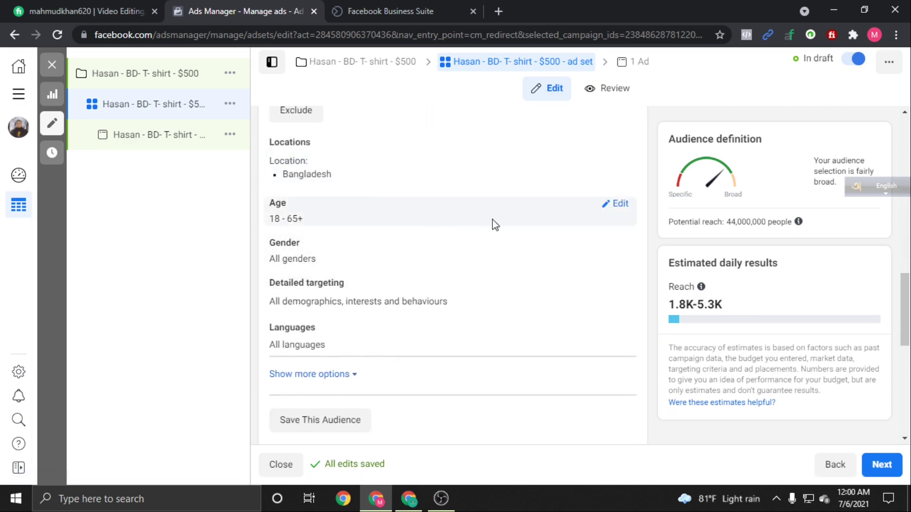
click(623, 206)
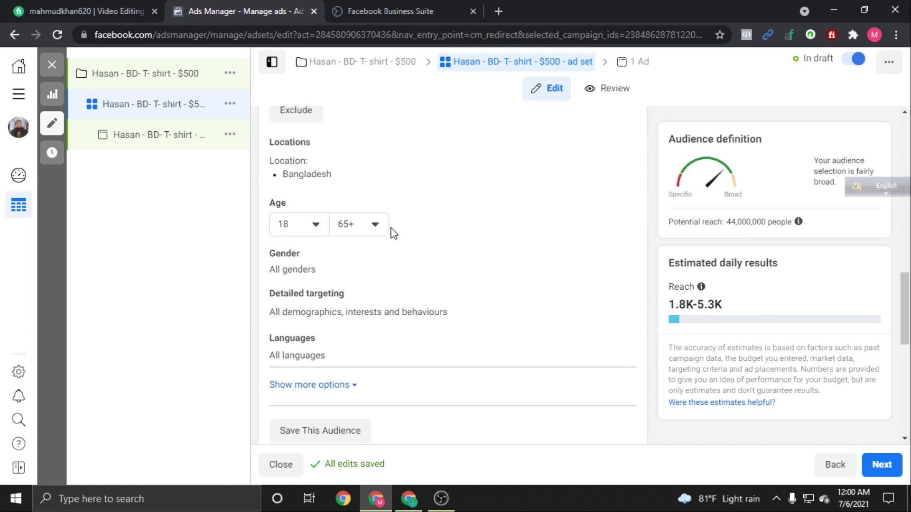
click(363, 231)
scroll(364, 313, up, 6)
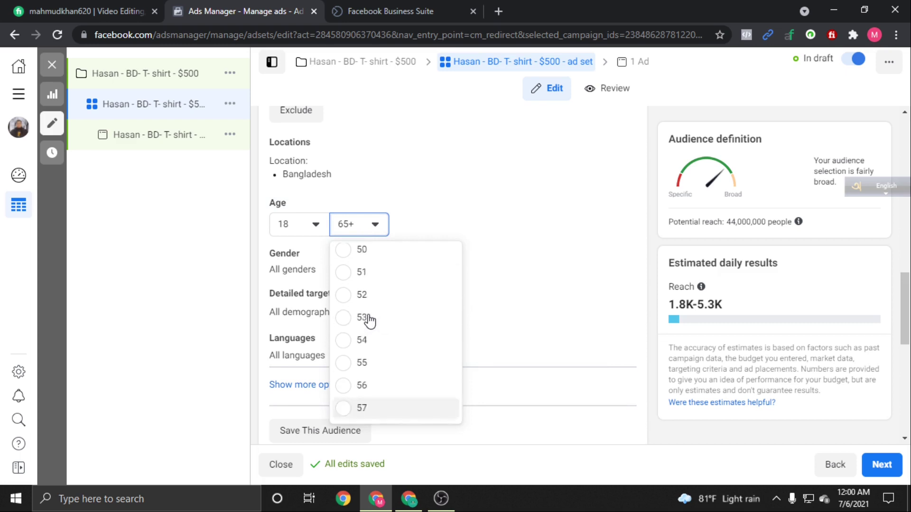
scroll(359, 298, up, 4)
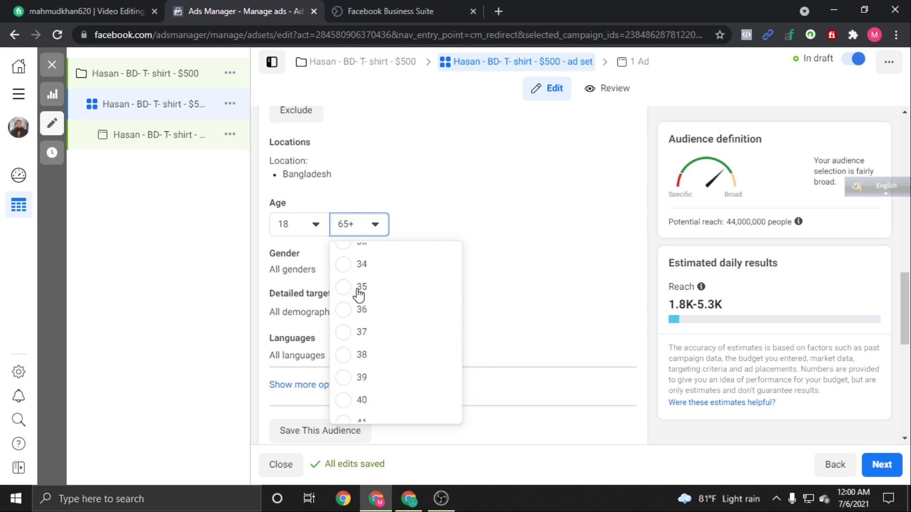
click(348, 332)
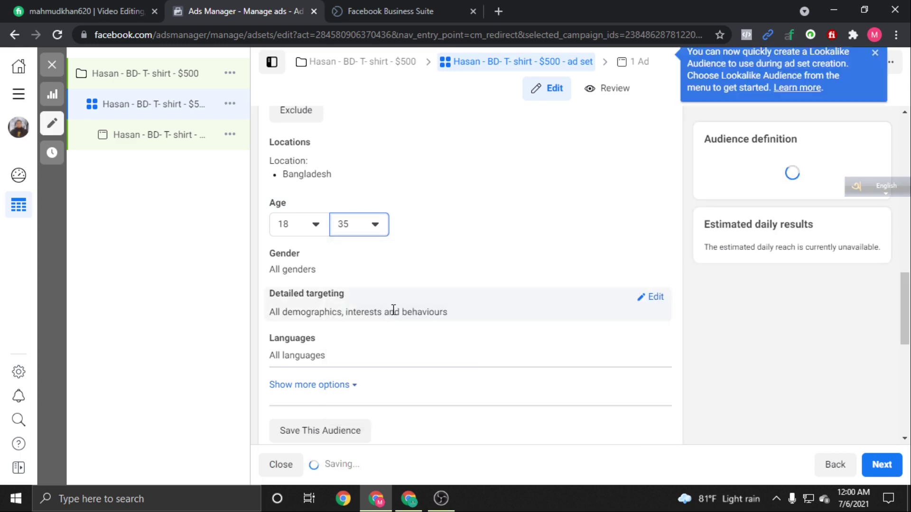
- Restrict the ad set's audience gender to Men
scroll(412, 287, down, 4)
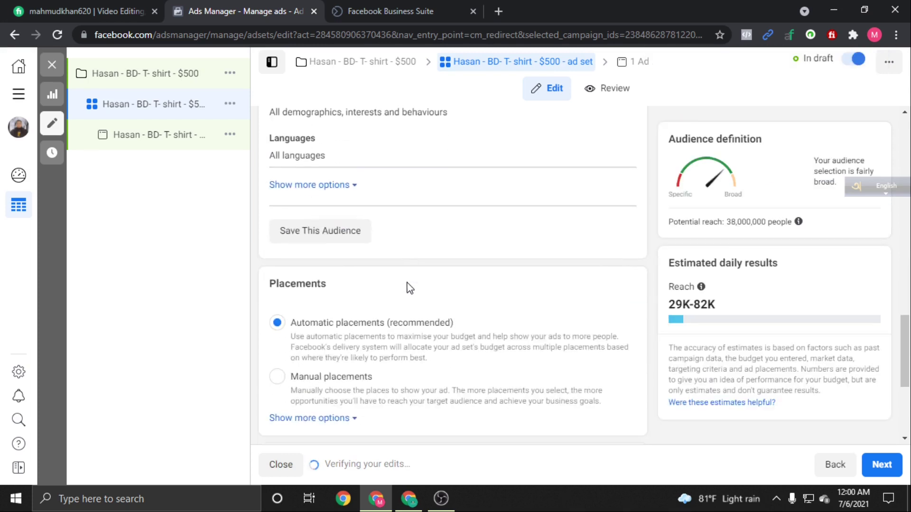
scroll(427, 275, down, 4)
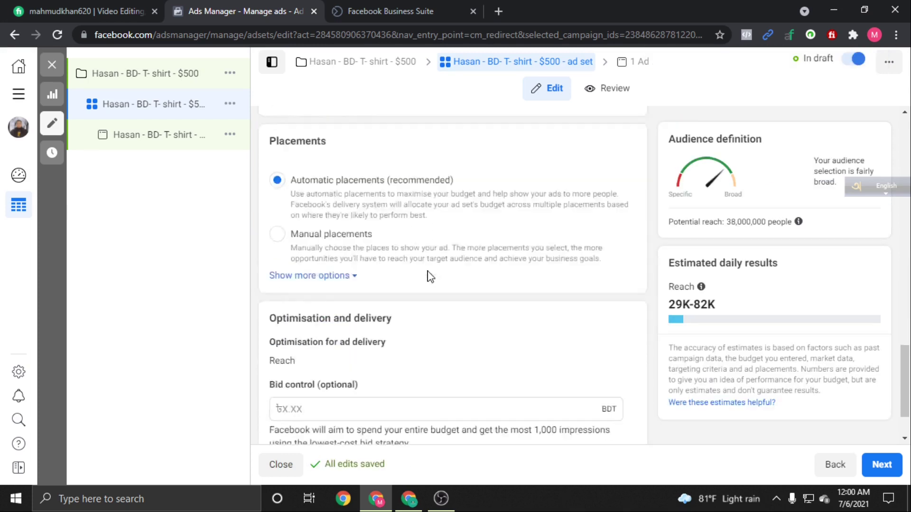
scroll(427, 278, up, 8)
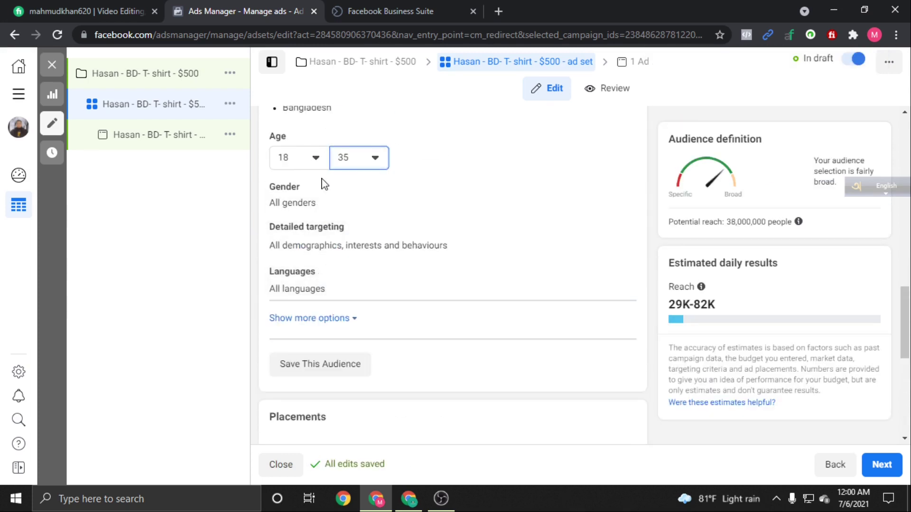
click(615, 192)
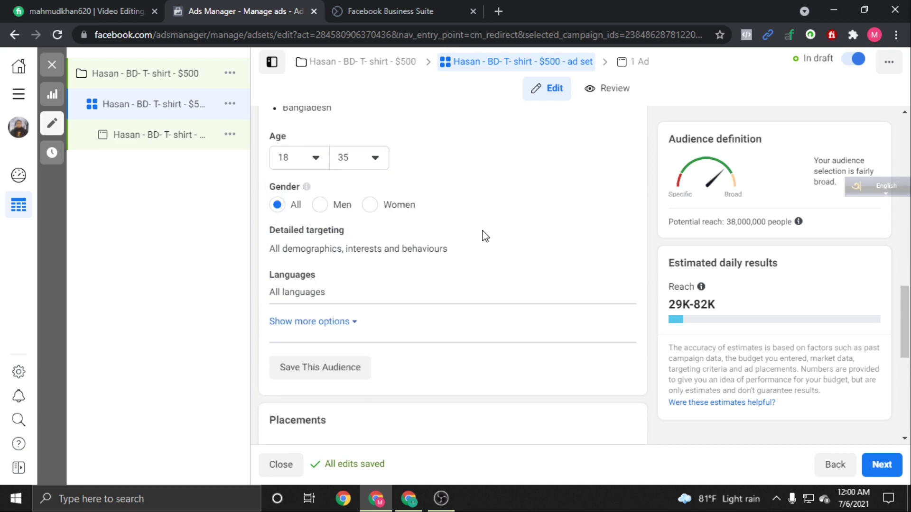
click(320, 206)
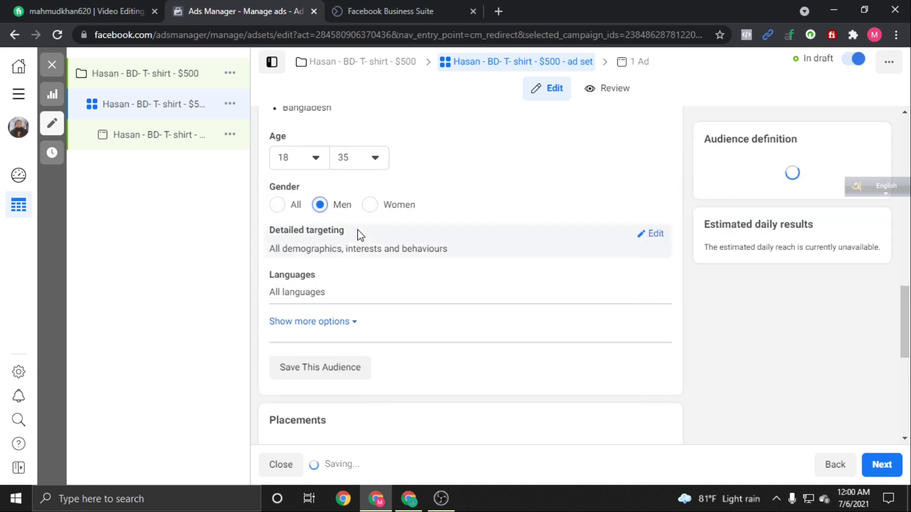
- Add the T-shirt interest to the audience's detailed targeting and dismiss the targeting tip
click(655, 234)
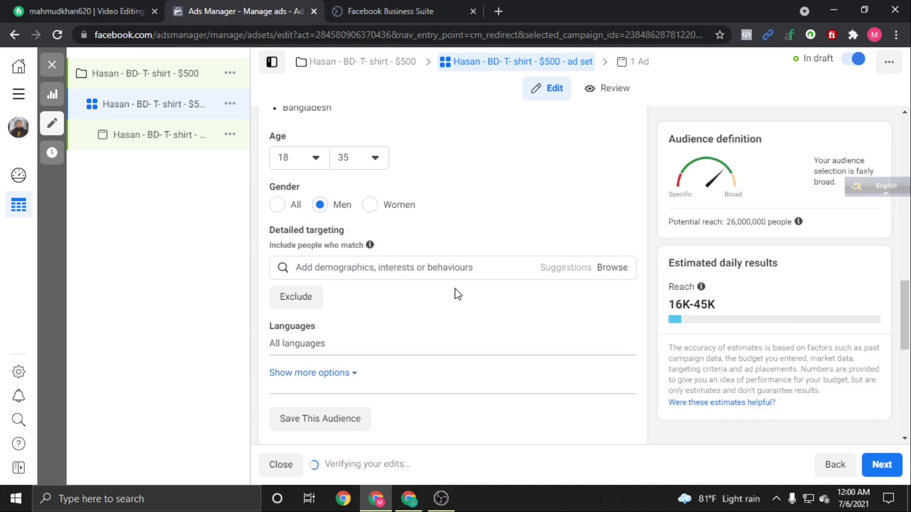
click(360, 269)
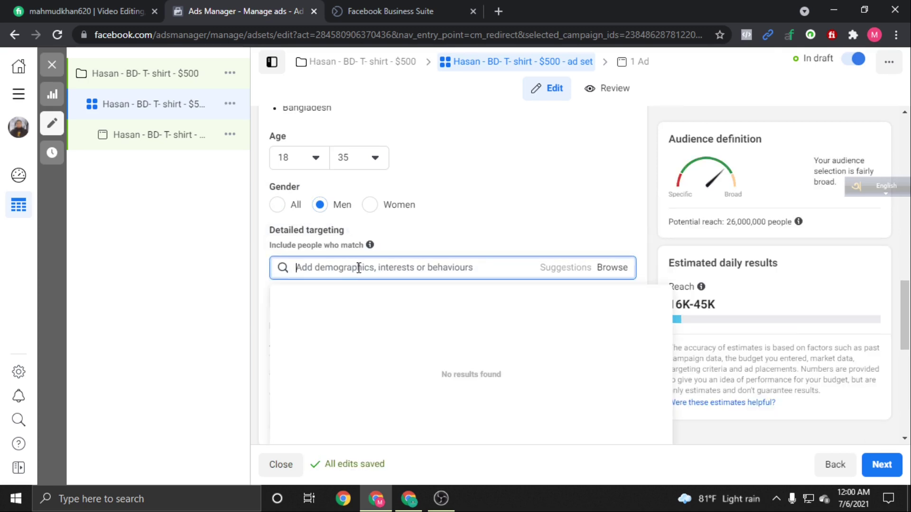
text(t shirt)
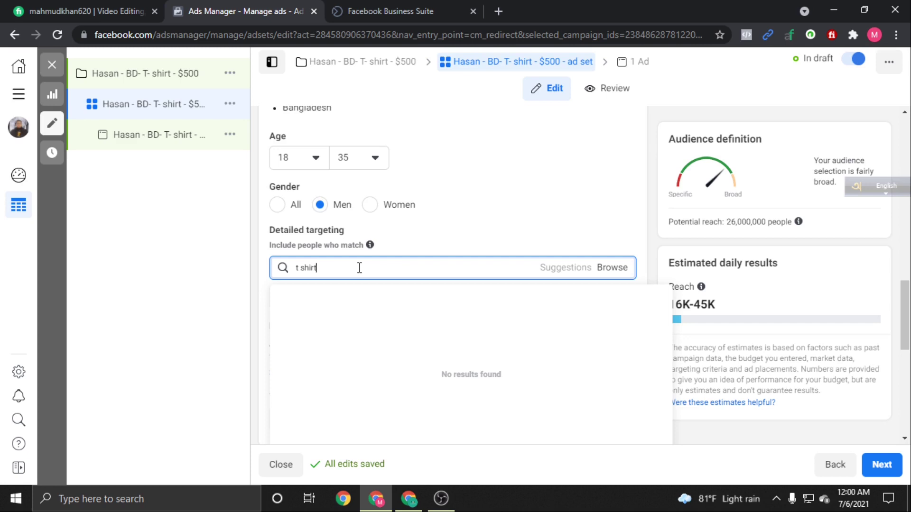
click(331, 296)
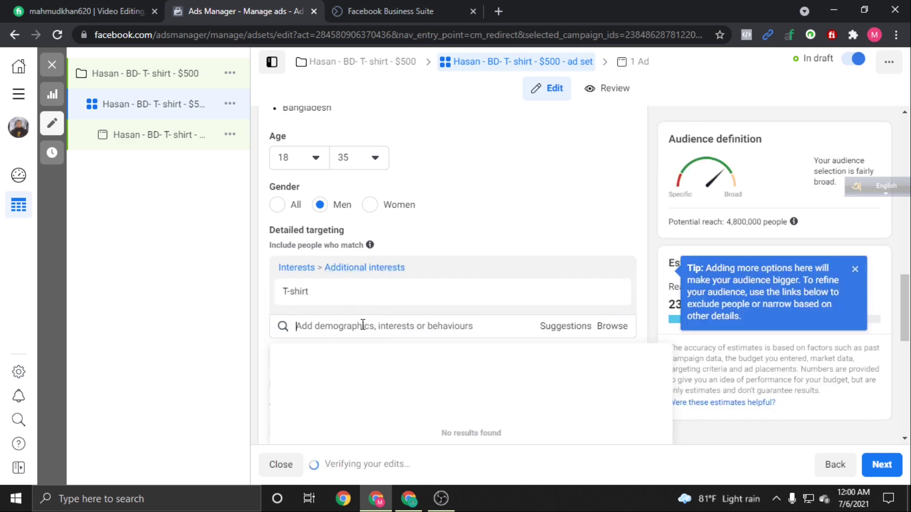
click(231, 325)
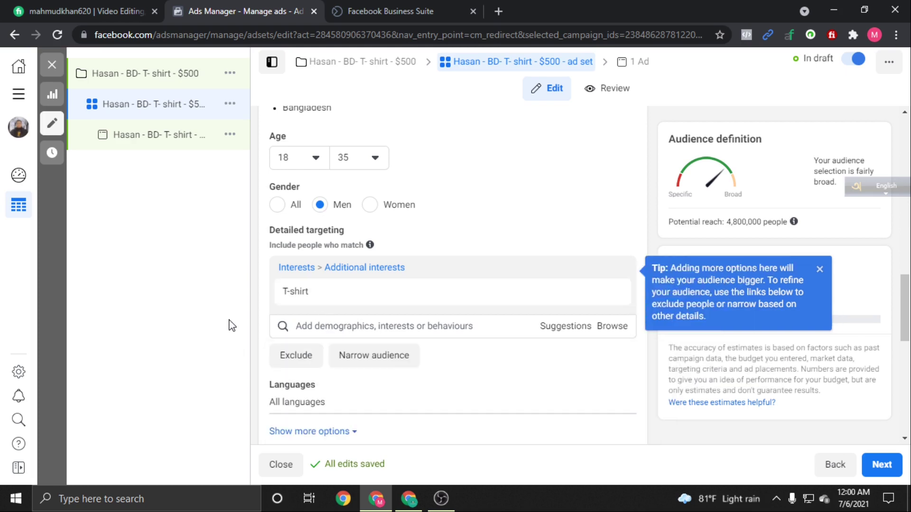
click(821, 269)
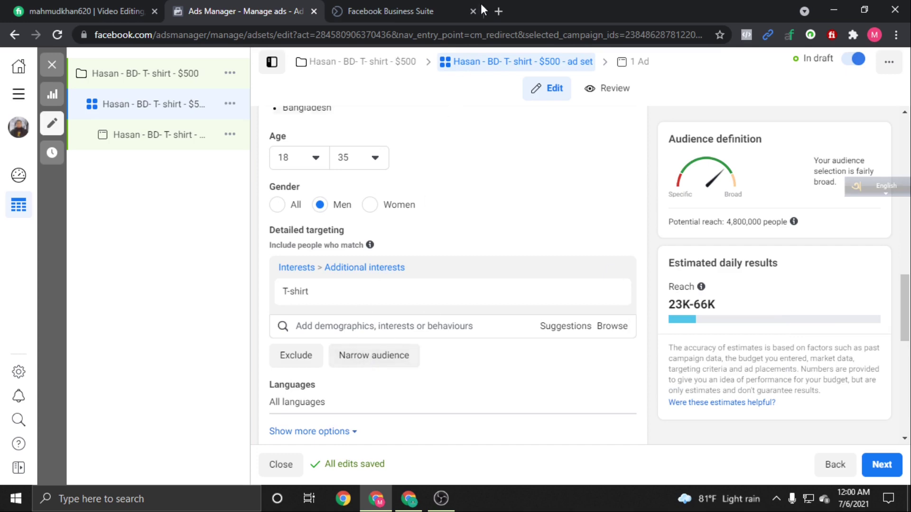
- Check the potential audience's top locations and filters in Facebook Business Suite's audience insights, and return to Ads Manager
click(441, 7)
scroll(386, 403, down, 9)
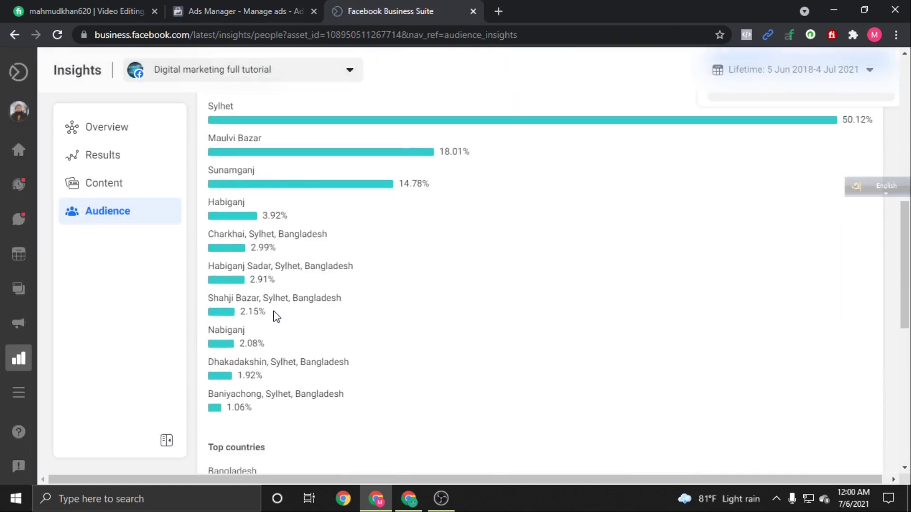
scroll(348, 323, up, 9)
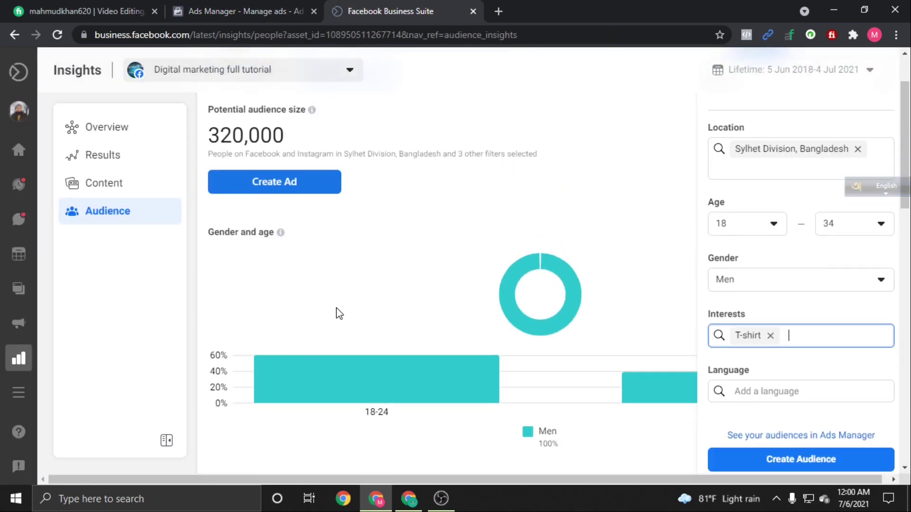
click(246, 9)
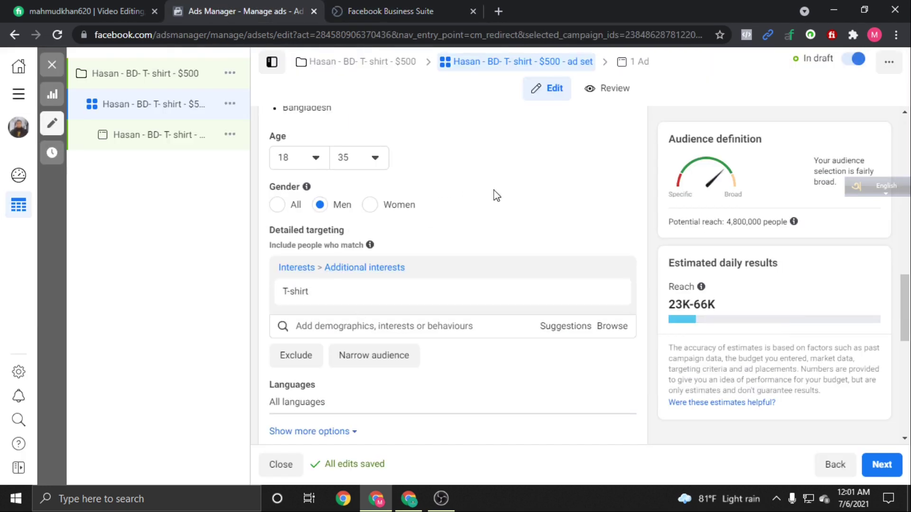
- Expand the additional audience options below Languages to show the Connections setting
scroll(493, 193, down, 3)
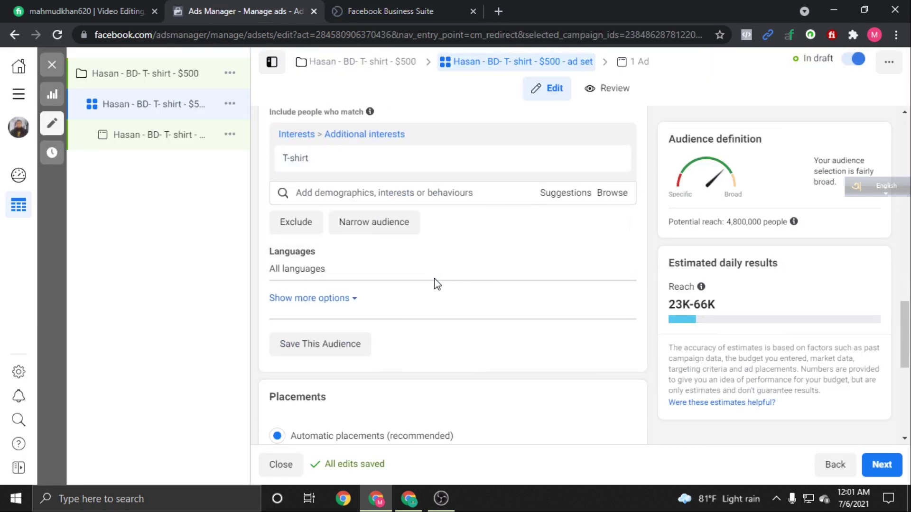
scroll(434, 294, down, 2)
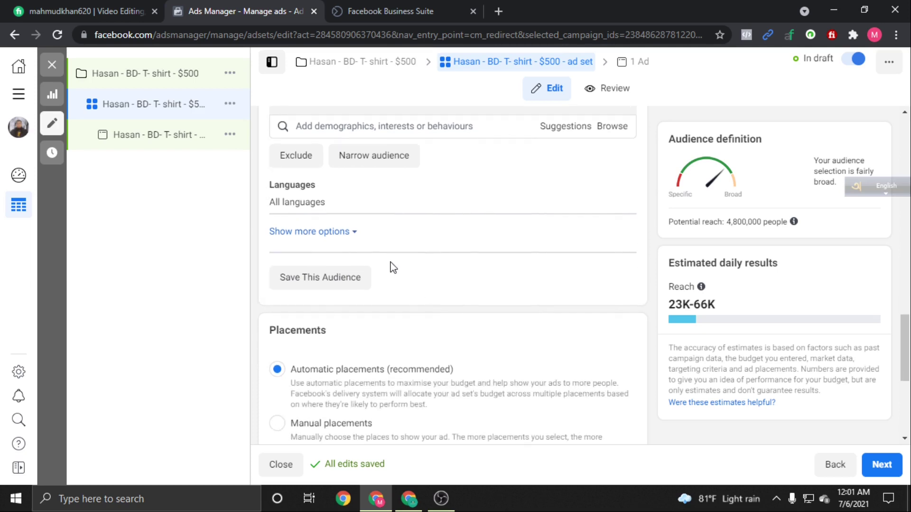
click(338, 232)
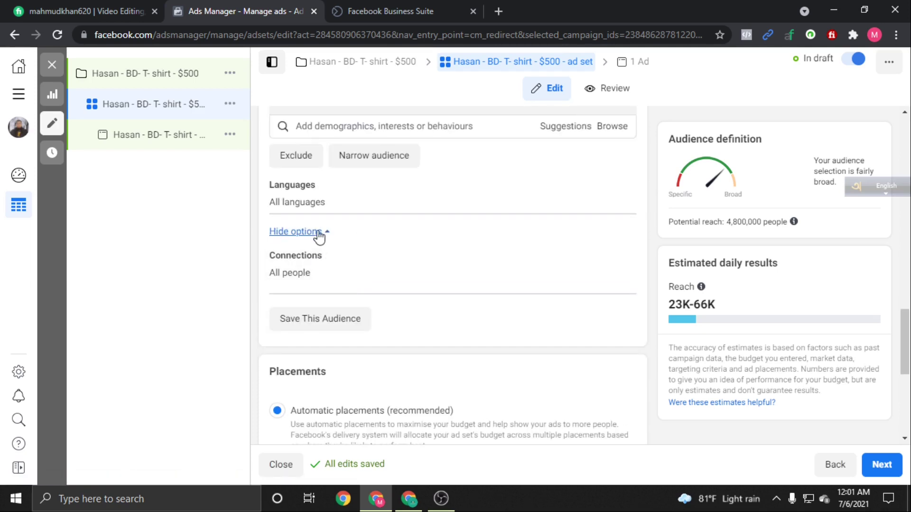
- Review the ad set's page, budget, audience, placement, and optimisation and delivery settings
scroll(396, 239, up, 4)
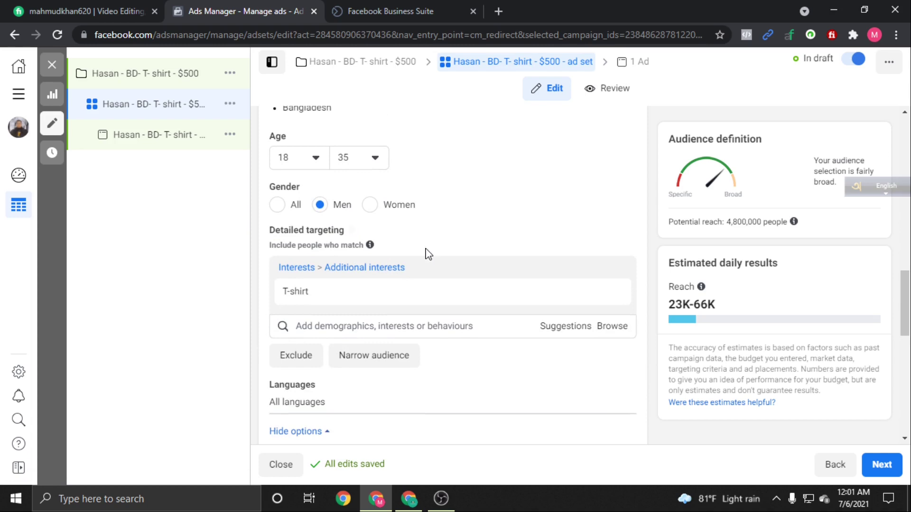
scroll(428, 254, up, 15)
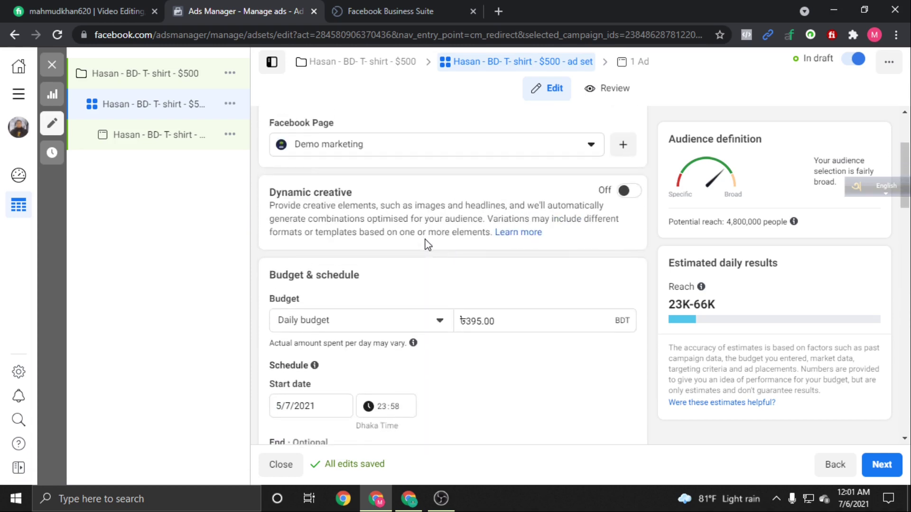
scroll(429, 244, down, 7)
scroll(427, 248, down, 6)
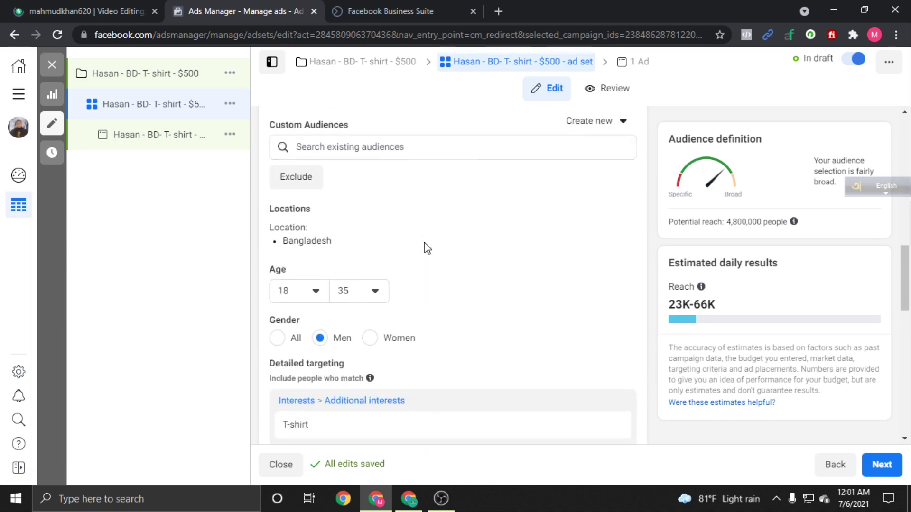
scroll(429, 251, down, 3)
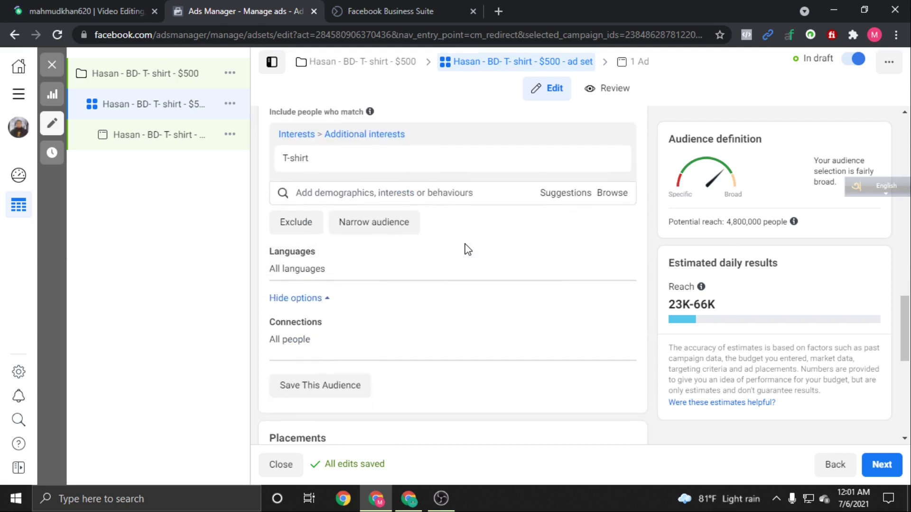
scroll(456, 222, up, 7)
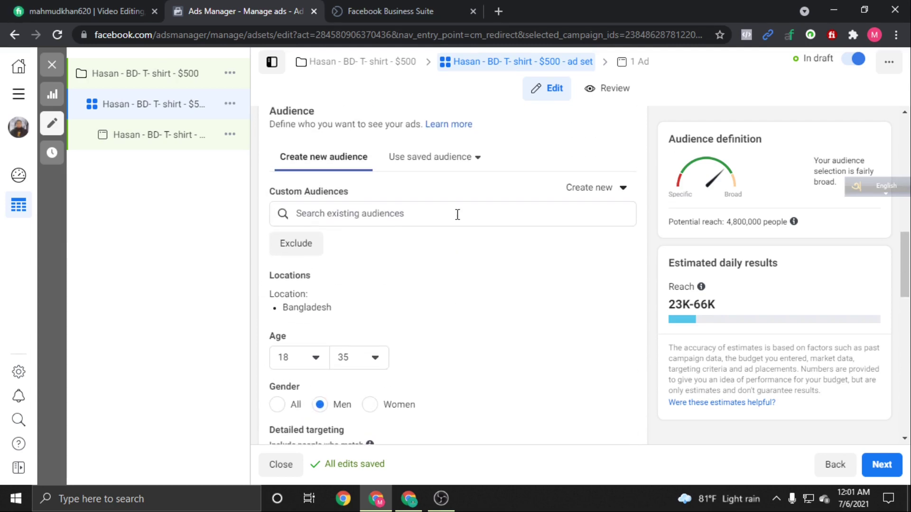
scroll(458, 214, down, 6)
scroll(456, 214, down, 7)
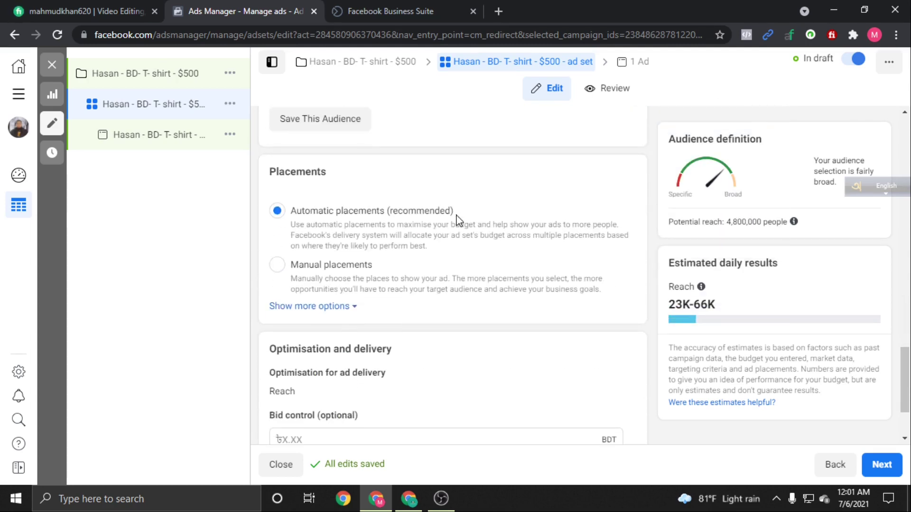
scroll(457, 219, down, 2)
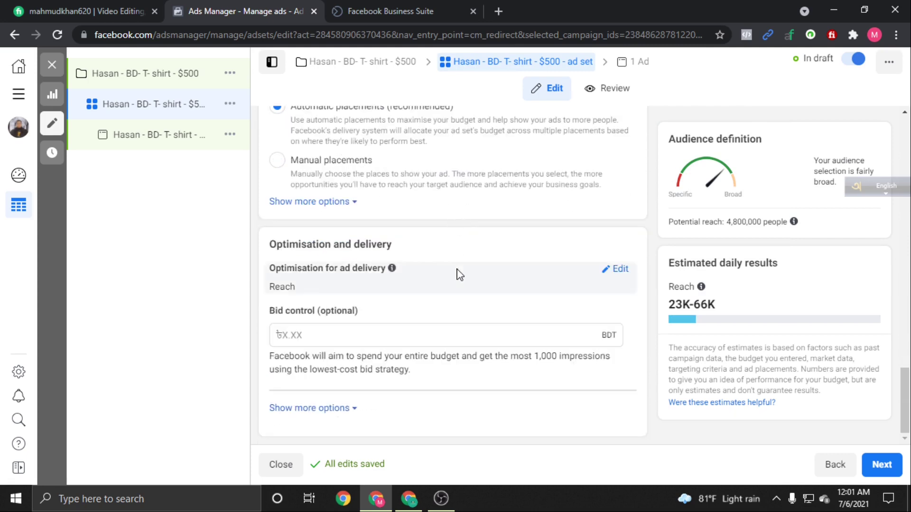
- Expand the additional budget and schedule options to check Ad scheduling, and return to the Audience section
scroll(459, 268, up, 15)
scroll(459, 264, up, 4)
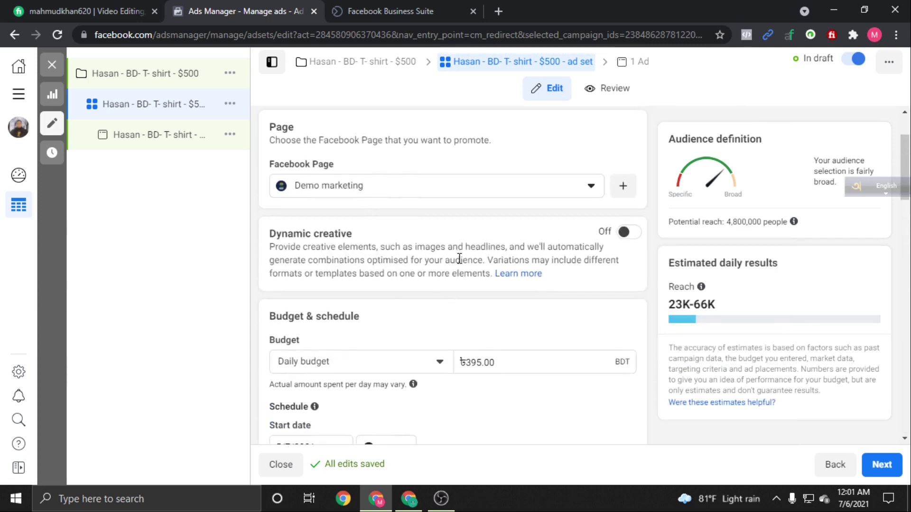
scroll(459, 264, down, 3)
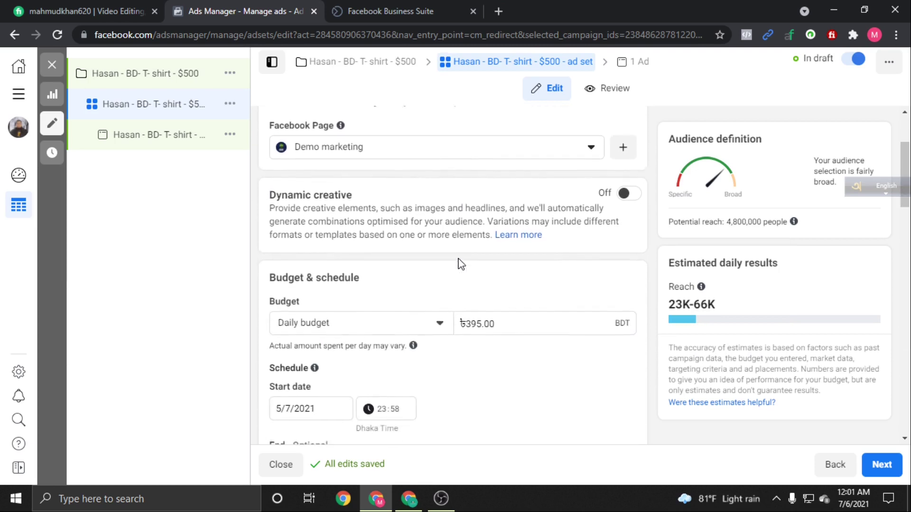
scroll(429, 317, down, 6)
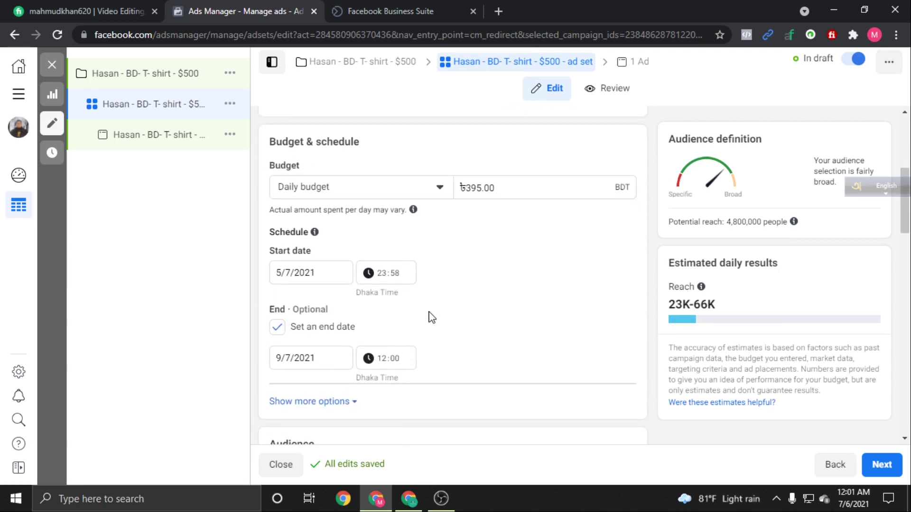
click(342, 268)
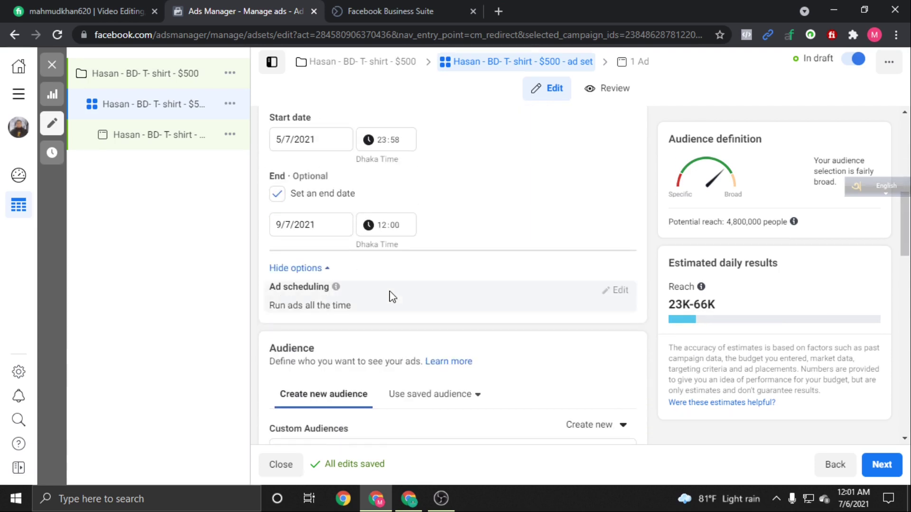
scroll(393, 297, down, 3)
scroll(436, 254, down, 2)
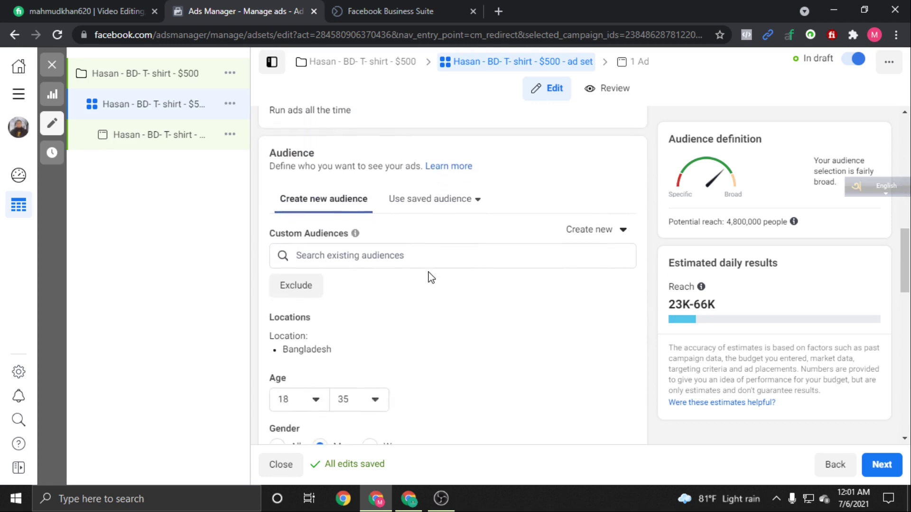
- Check the existing custom audiences available for the ad set, and close the list
click(393, 256)
scroll(393, 257, down, 3)
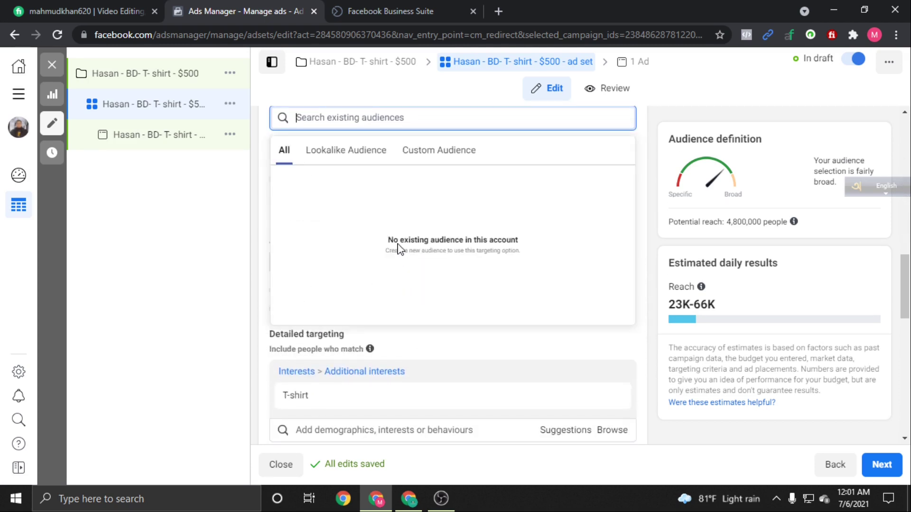
click(213, 245)
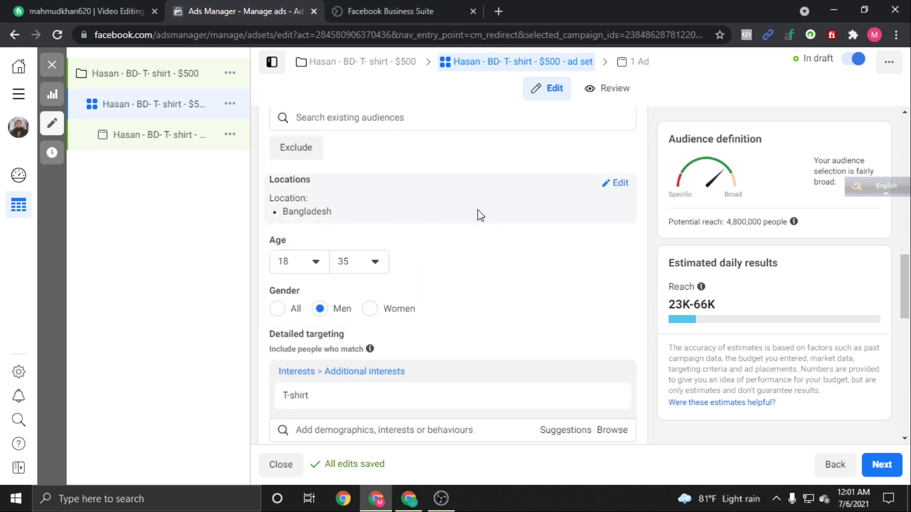
- Remove Bangladesh from the audience locations and target people living in this location
click(619, 185)
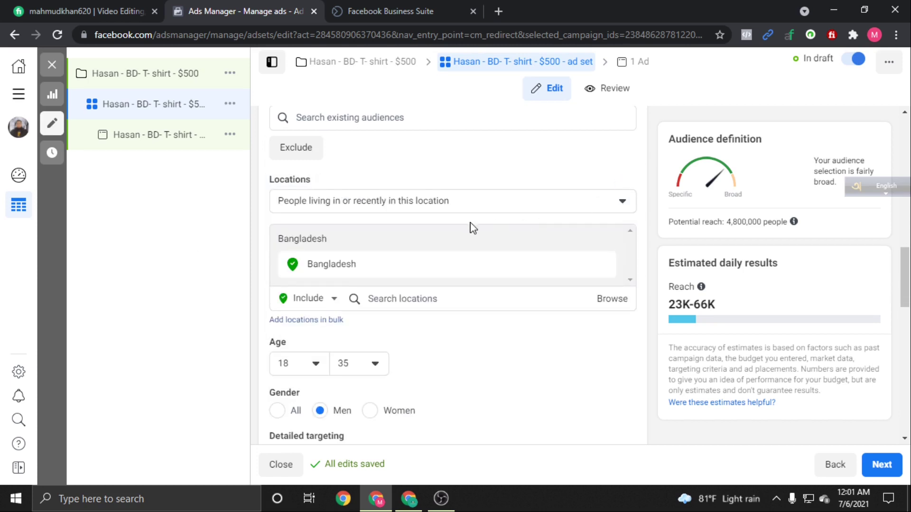
mouse_move(365, 270)
click(601, 266)
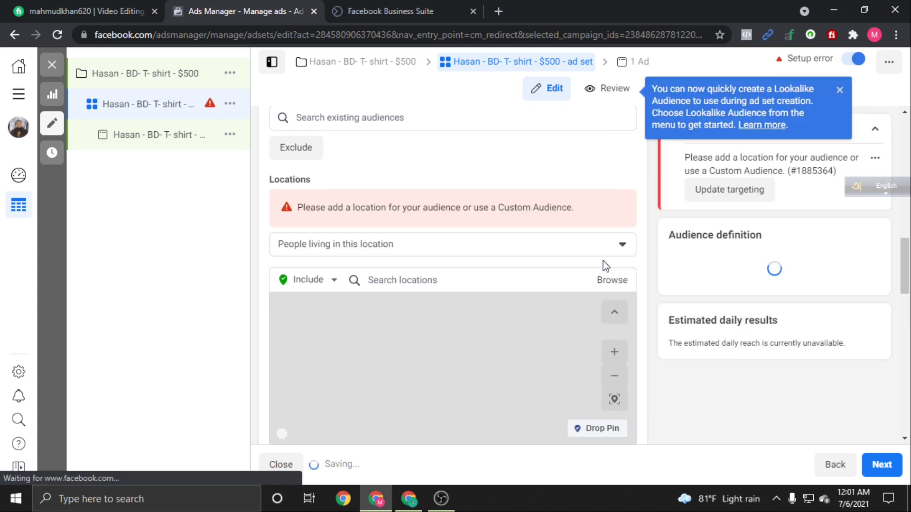
click(365, 248)
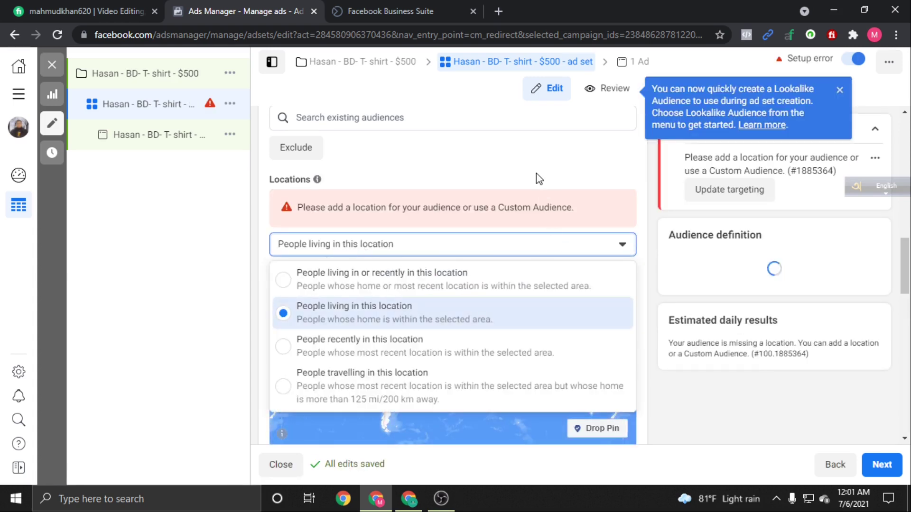
click(302, 315)
click(374, 247)
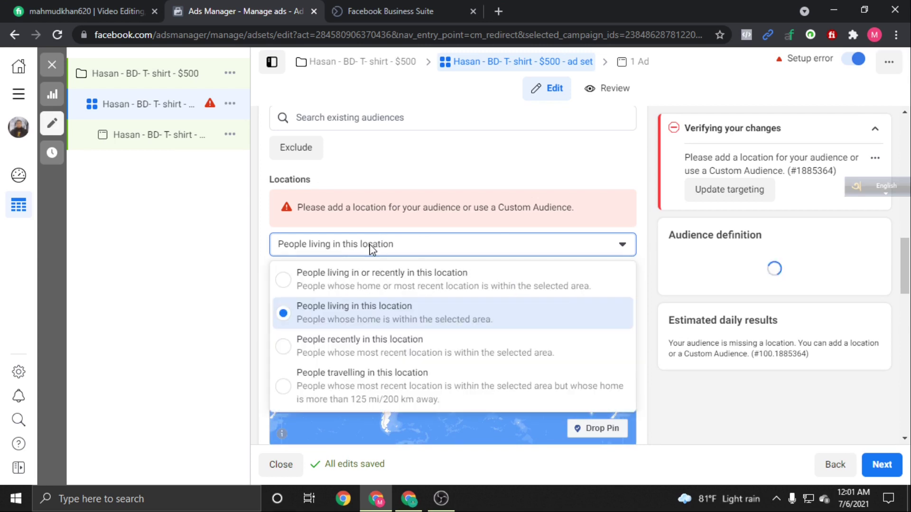
click(374, 179)
- Add Sylhet, Sylhet Division, Bangladesh as an included city in the audience locations
click(409, 284)
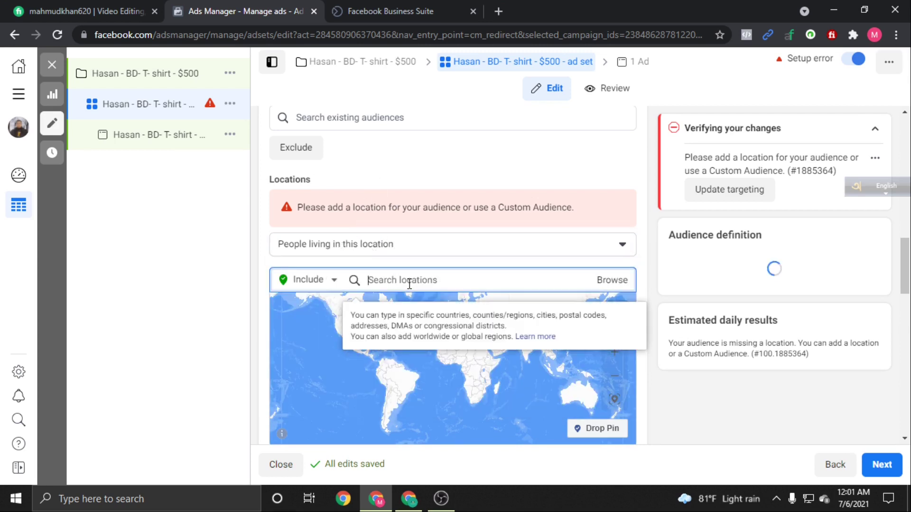
text(sylhet)
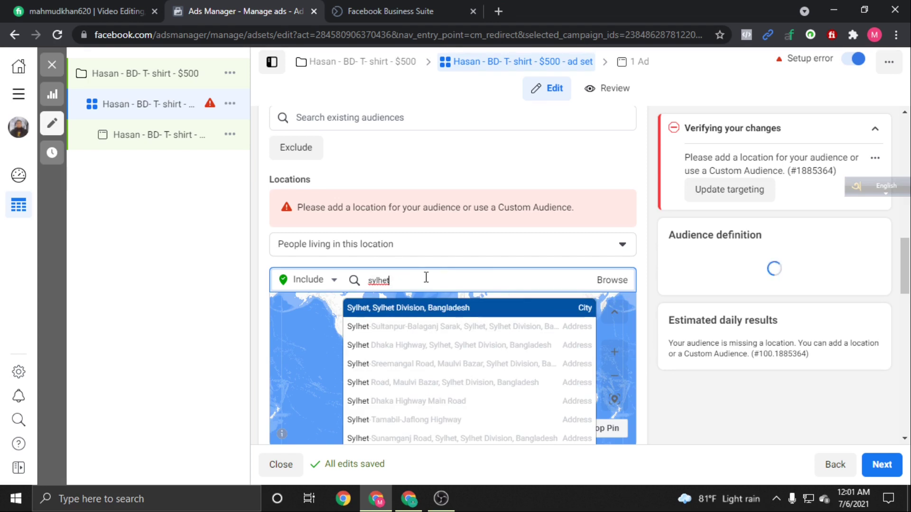
click(526, 321)
- Check the rest of the ad set settings and continue to the ad's settings
scroll(508, 217, down, 5)
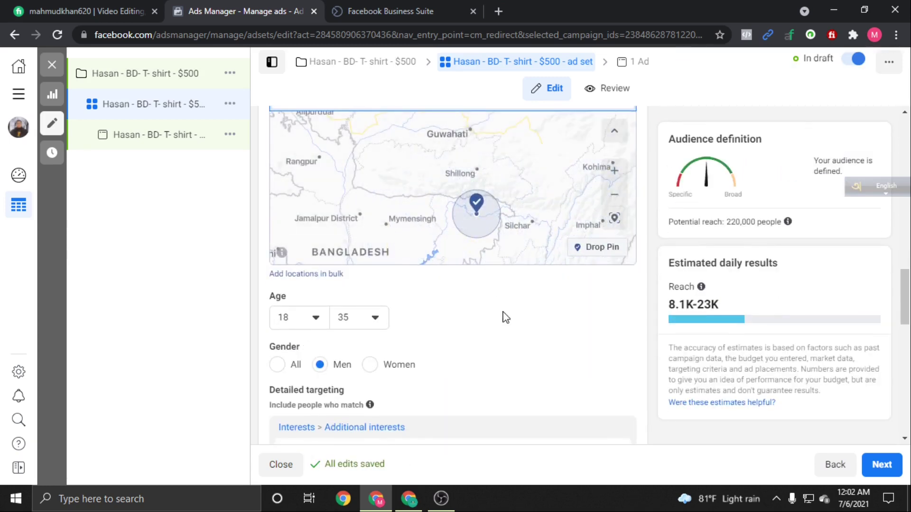
scroll(505, 318, down, 4)
scroll(504, 316, down, 8)
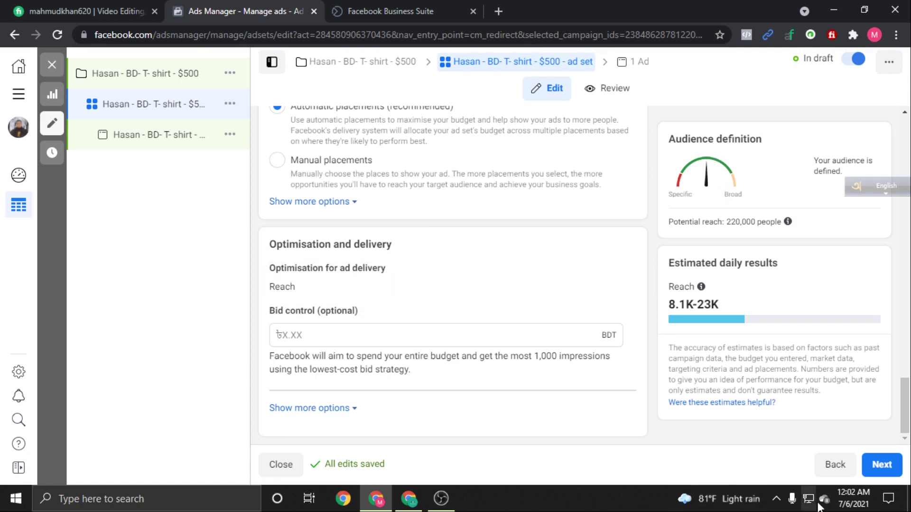
click(882, 464)
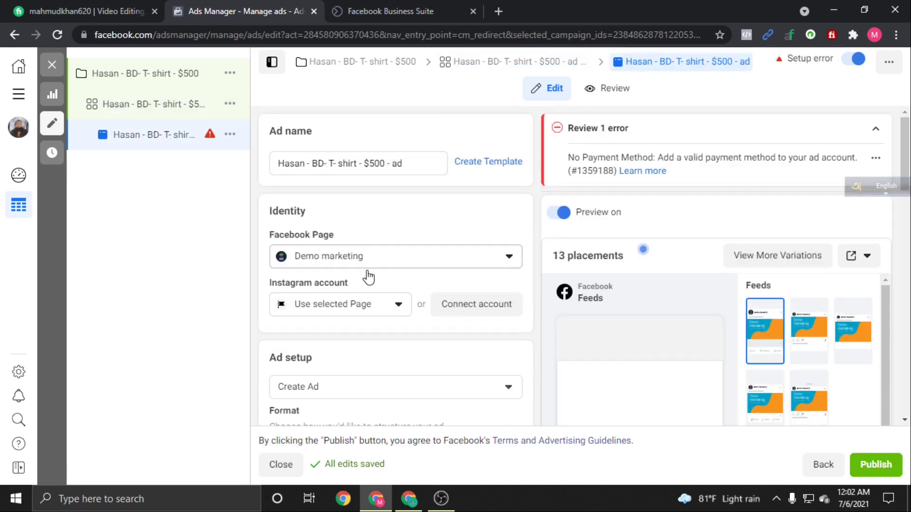
- Review the ad's Page, Instagram account, format, media and primary text settings
scroll(369, 278, down, 3)
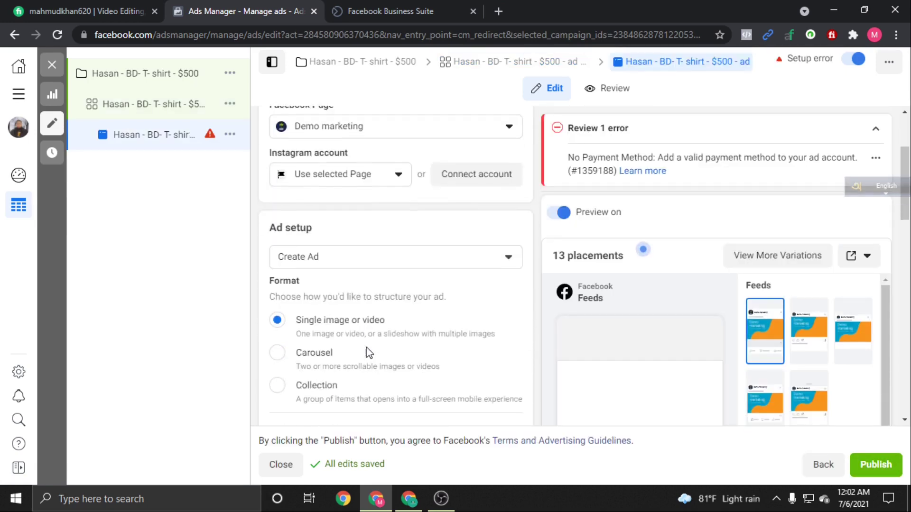
click(351, 132)
click(350, 124)
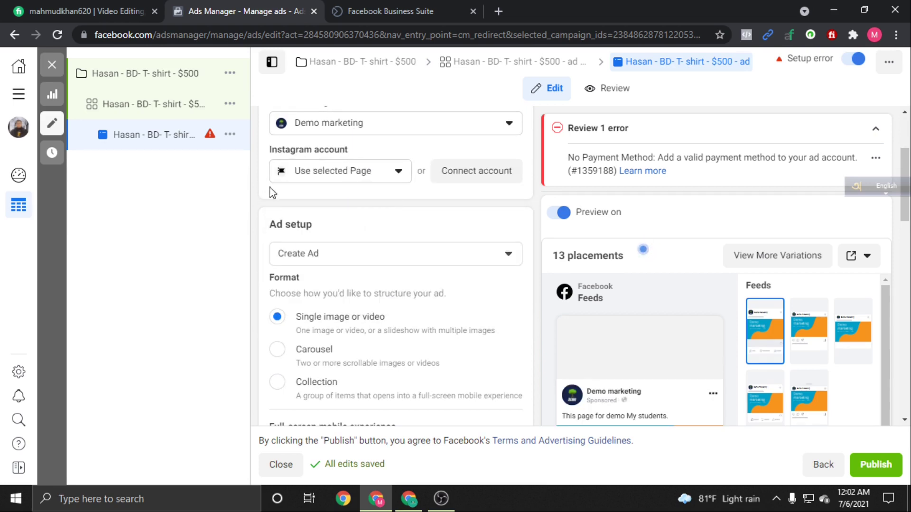
scroll(335, 242, down, 1)
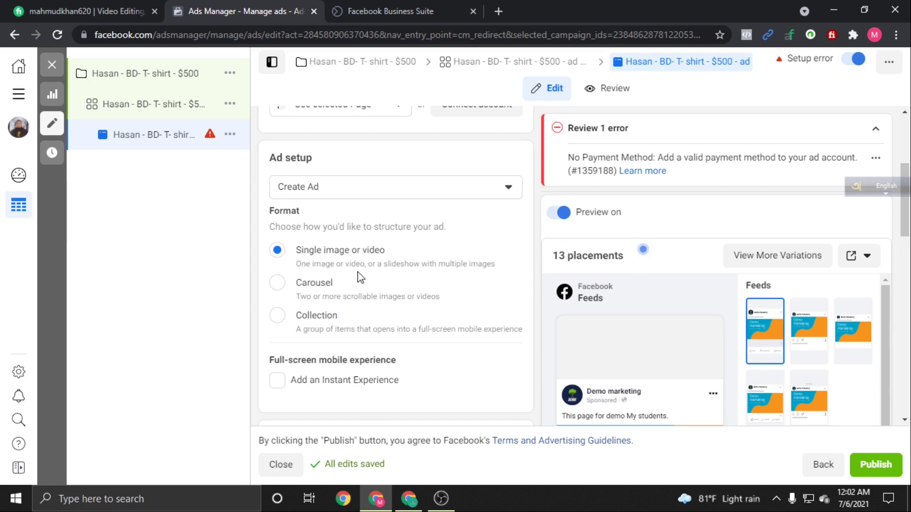
scroll(356, 266, down, 8)
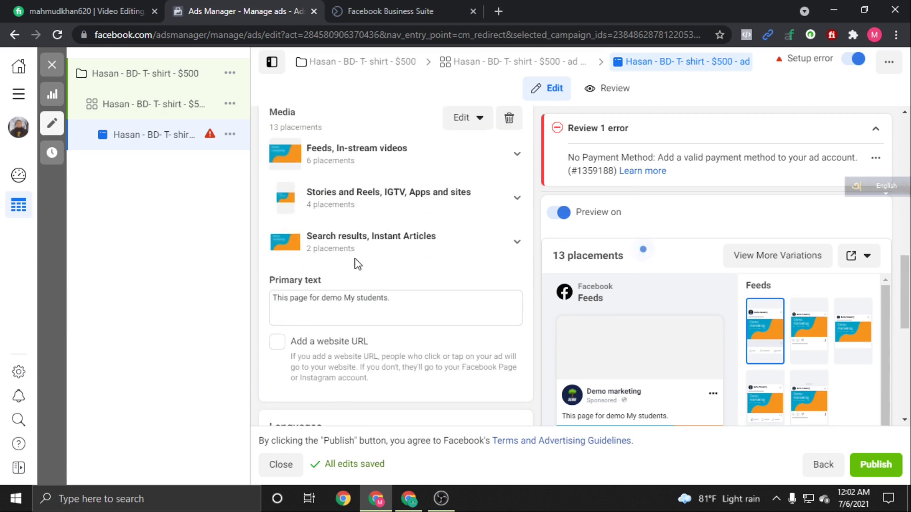
scroll(357, 267, up, 10)
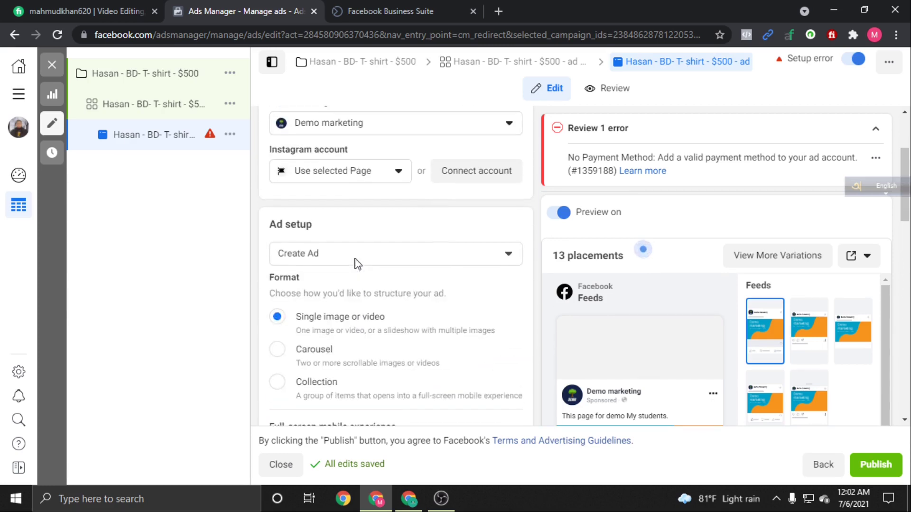
scroll(356, 264, down, 4)
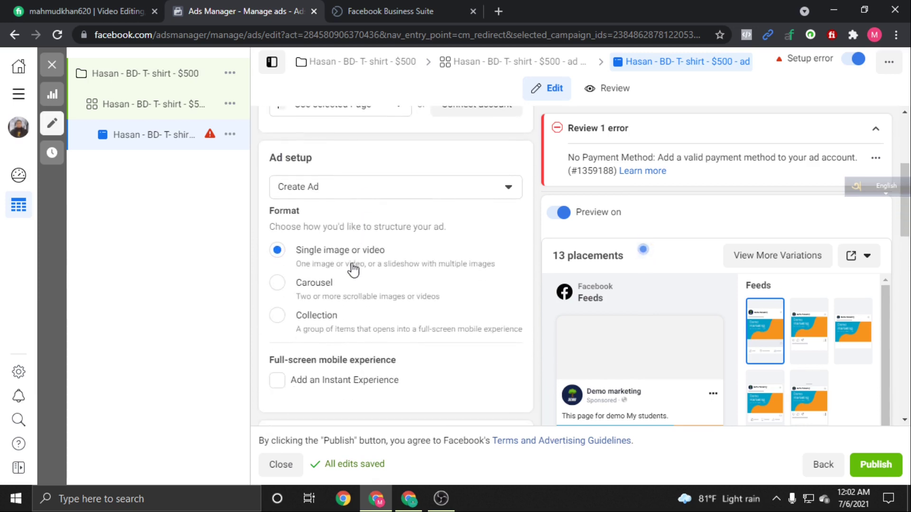
- Change the ad setup to Use existing post and choose the Page's Demo marketing photo post with the tree logo
scroll(353, 270, up, 3)
click(346, 325)
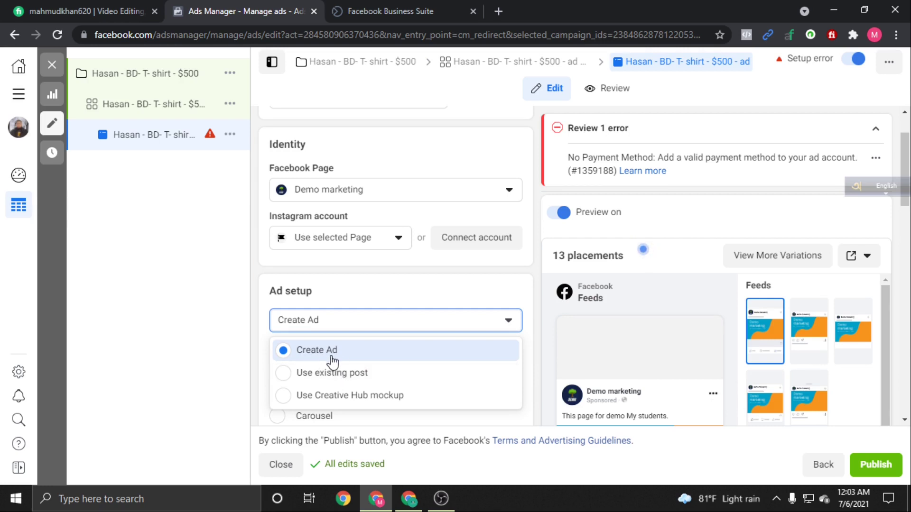
click(320, 375)
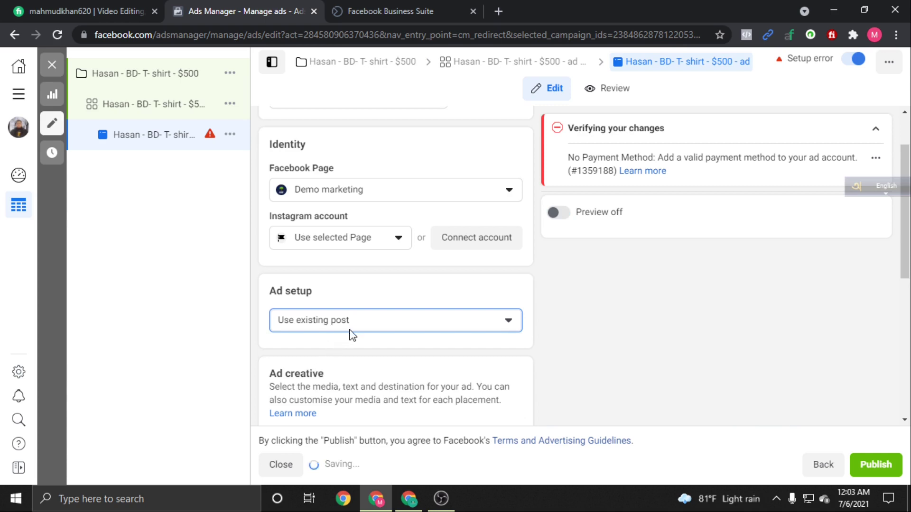
scroll(353, 335, down, 3)
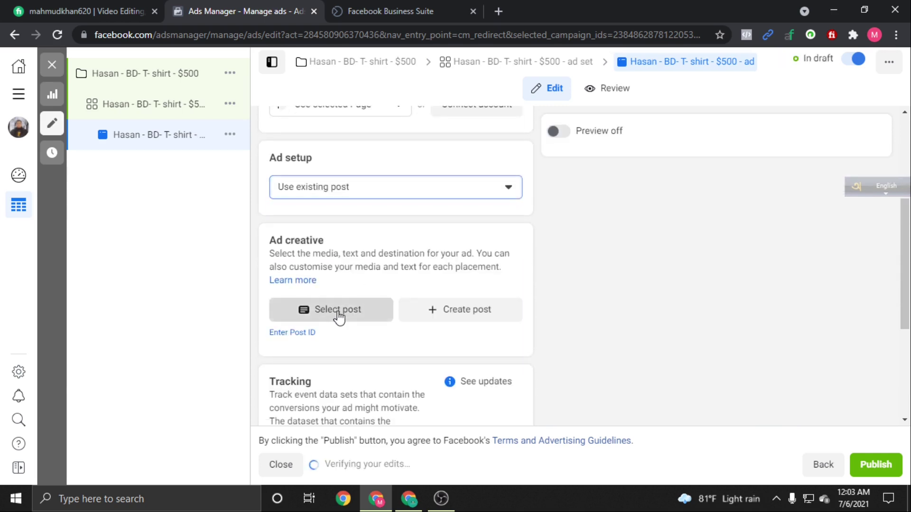
click(338, 311)
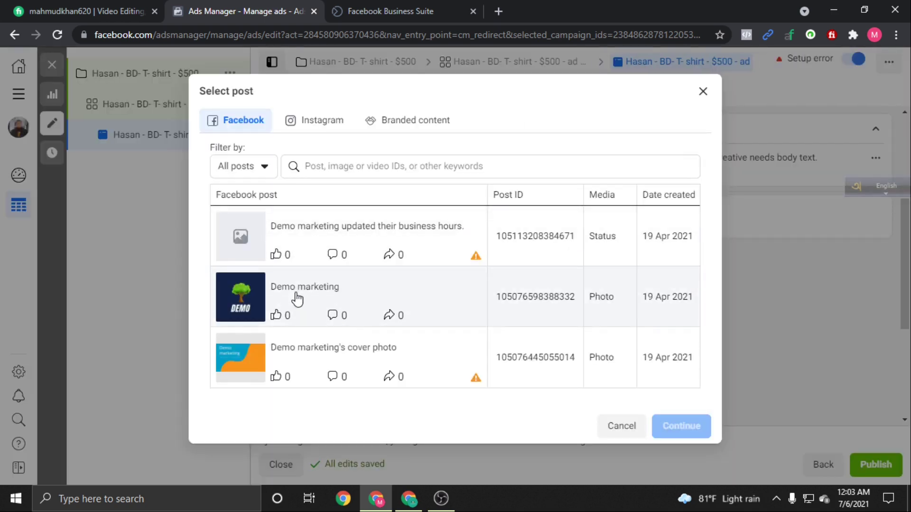
click(299, 300)
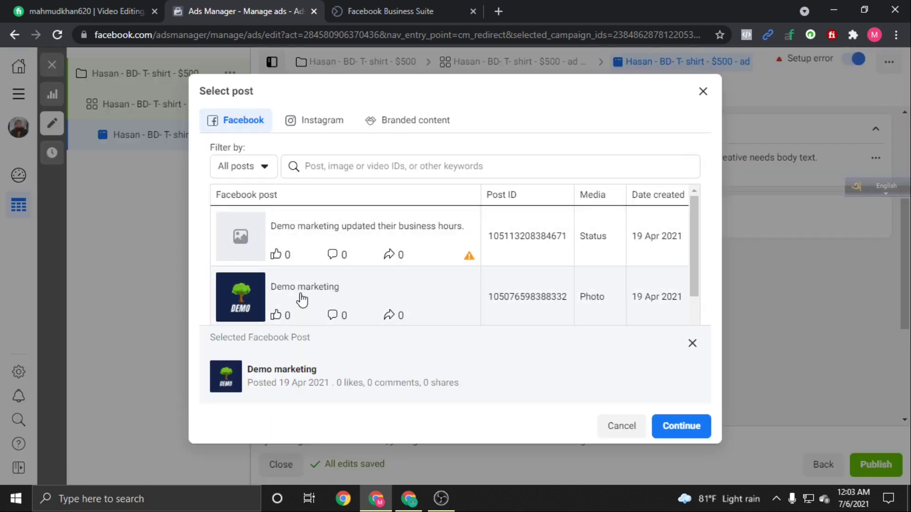
click(677, 427)
- Examine the ad creative's call to action and placement editing options and the Tracking section
scroll(416, 244, down, 5)
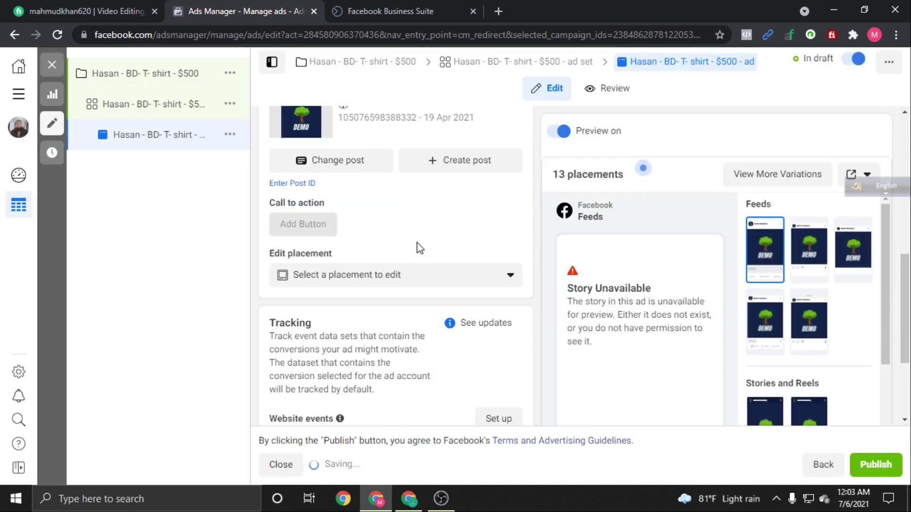
scroll(409, 241, up, 1)
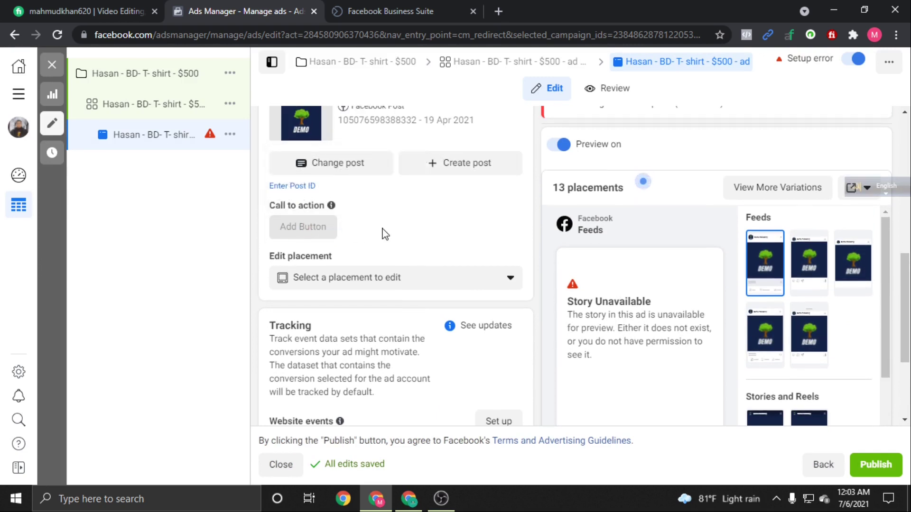
scroll(356, 234, up, 1)
scroll(396, 274, down, 1)
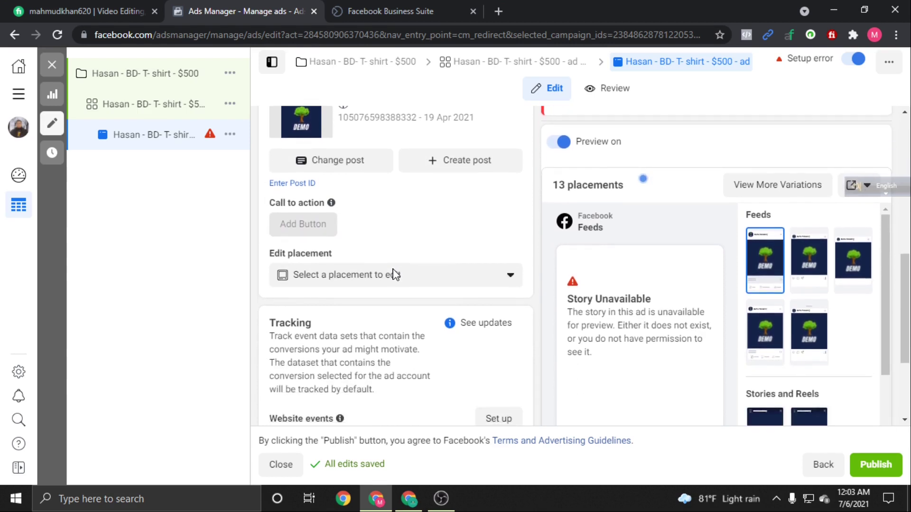
click(388, 279)
click(389, 279)
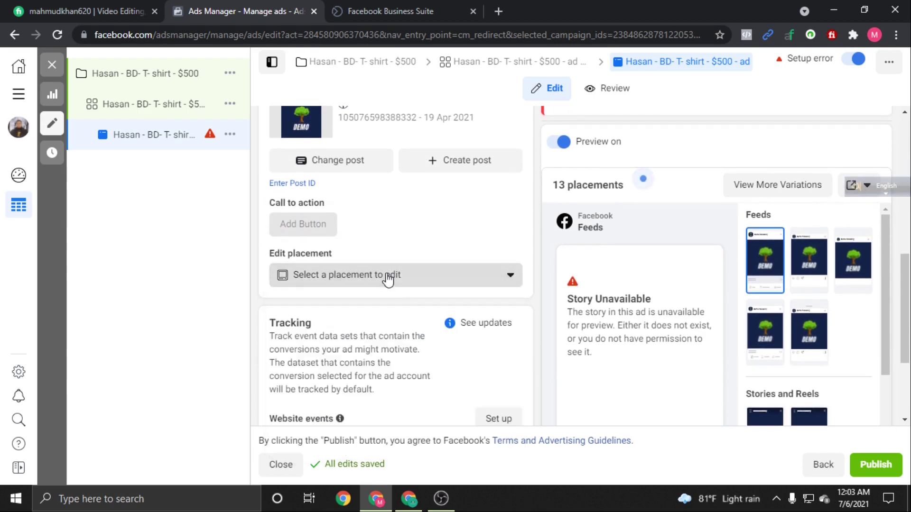
scroll(396, 238, down, 2)
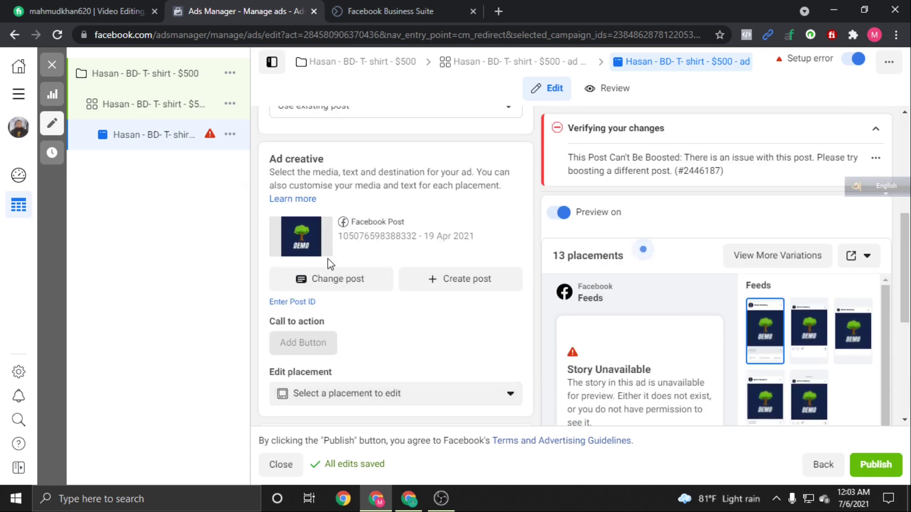
scroll(593, 375, down, 3)
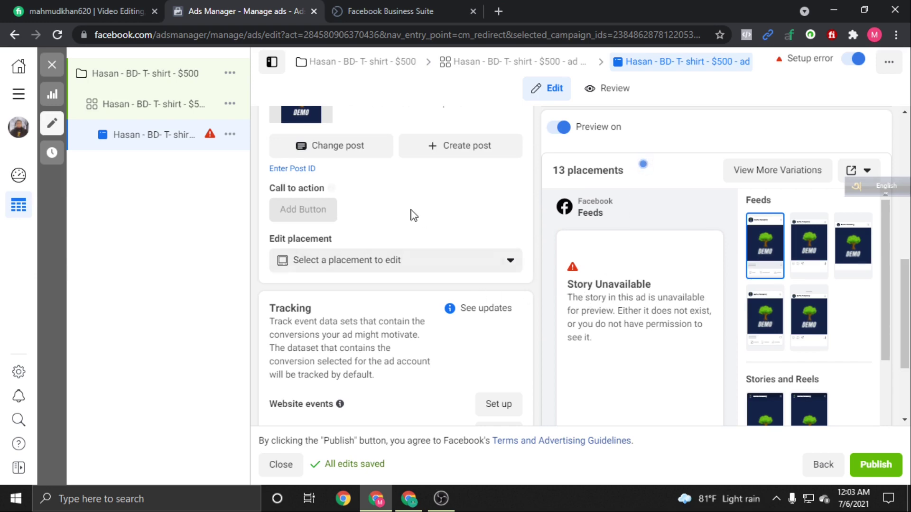
- Return to the T-shirt ad set and switch its placements to Manual placements
click(180, 116)
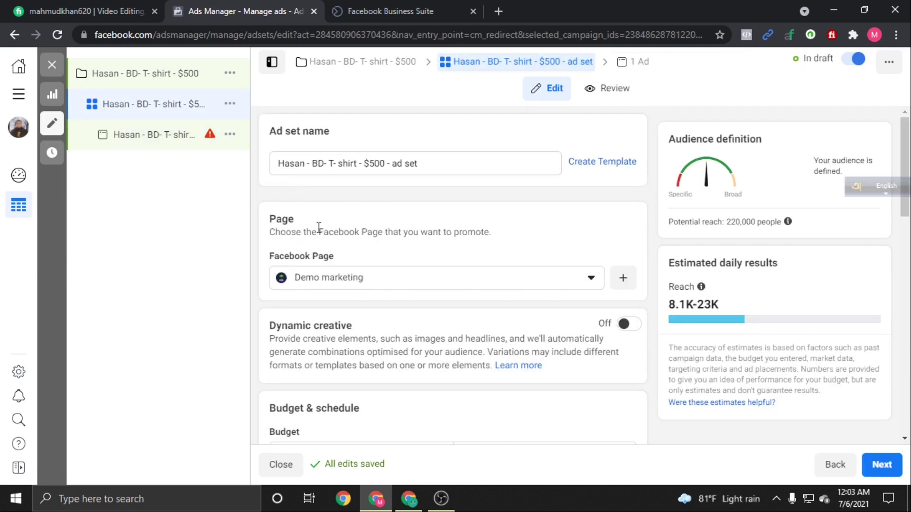
scroll(319, 228, down, 12)
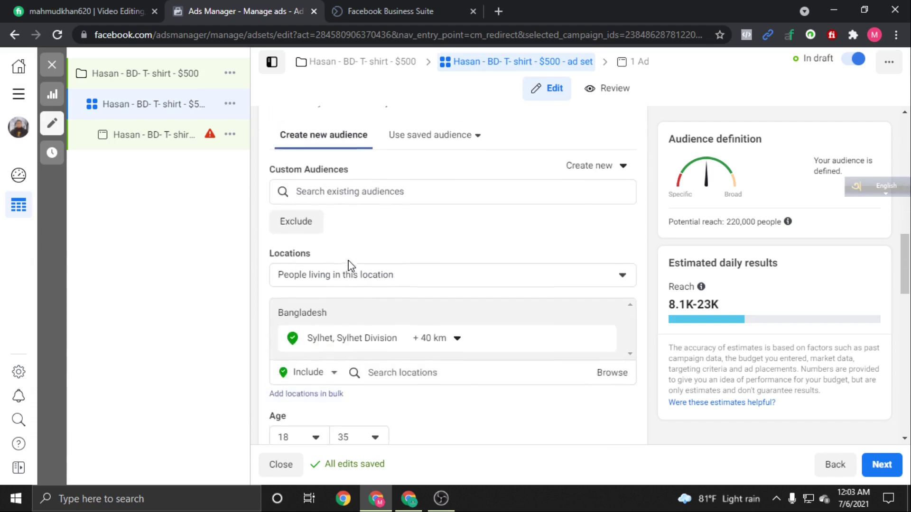
scroll(348, 266, down, 6)
scroll(346, 282, down, 5)
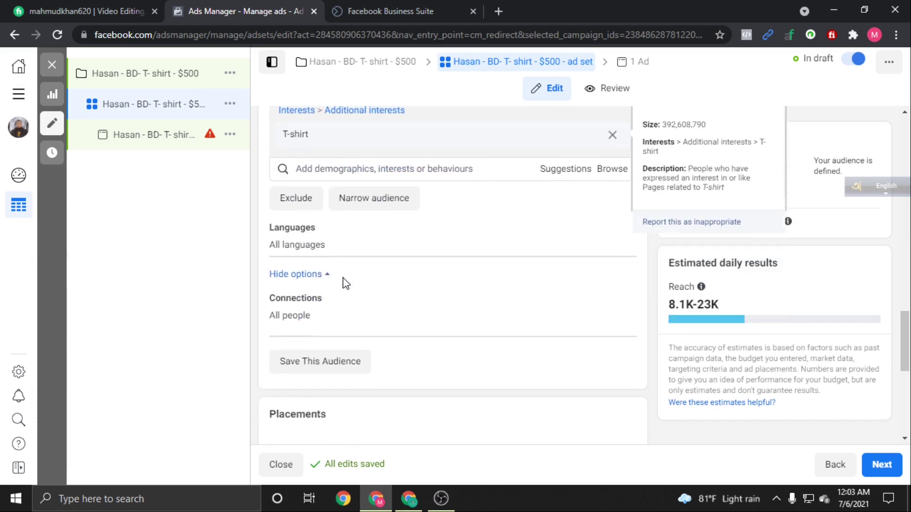
scroll(337, 265, down, 2)
scroll(339, 270, down, 4)
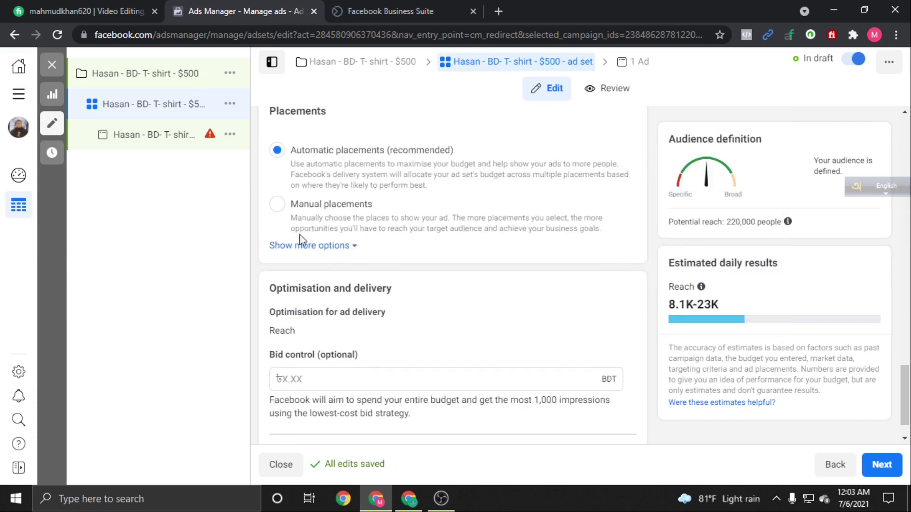
click(280, 205)
scroll(362, 225, down, 3)
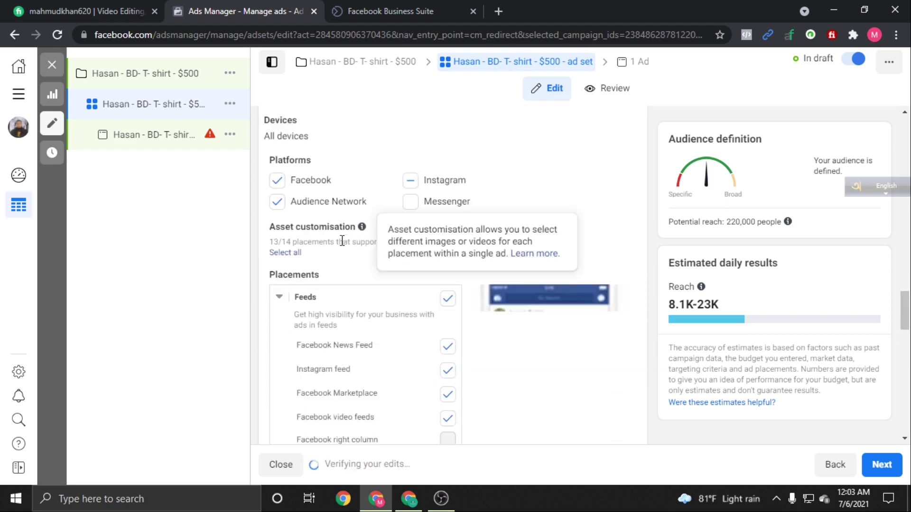
- Limit the placement platforms to Facebook only, with Audience Network, Instagram and Messenger deselected
click(411, 203)
click(278, 202)
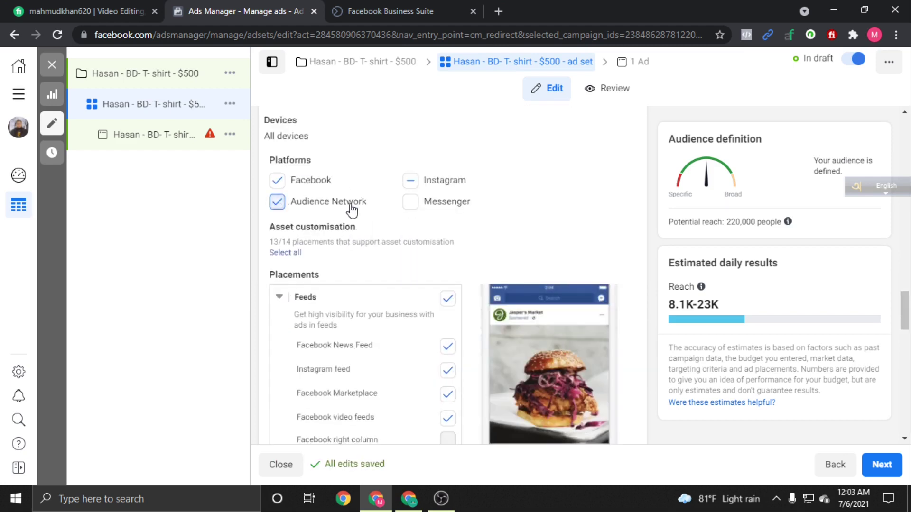
click(411, 181)
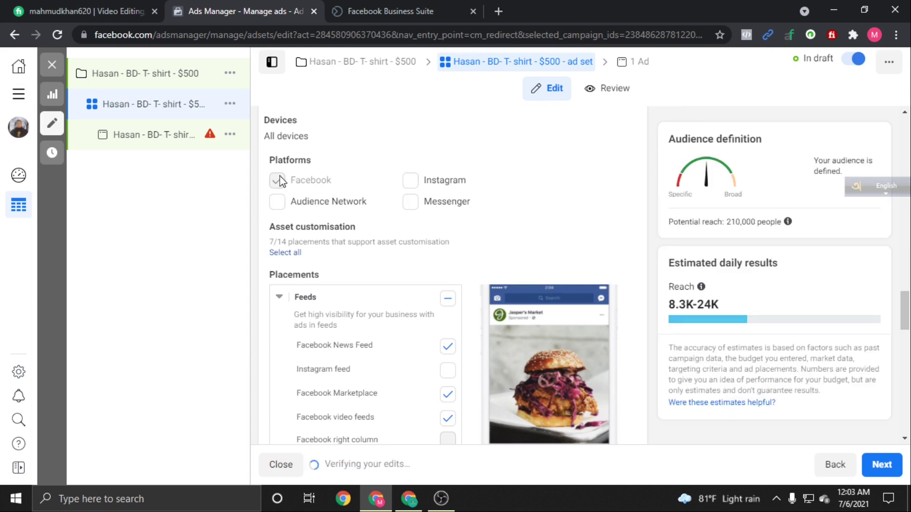
- Review the T-shirt ad set's Facebook placements from Feeds through Messages and continue to its ad
scroll(382, 293, down, 1)
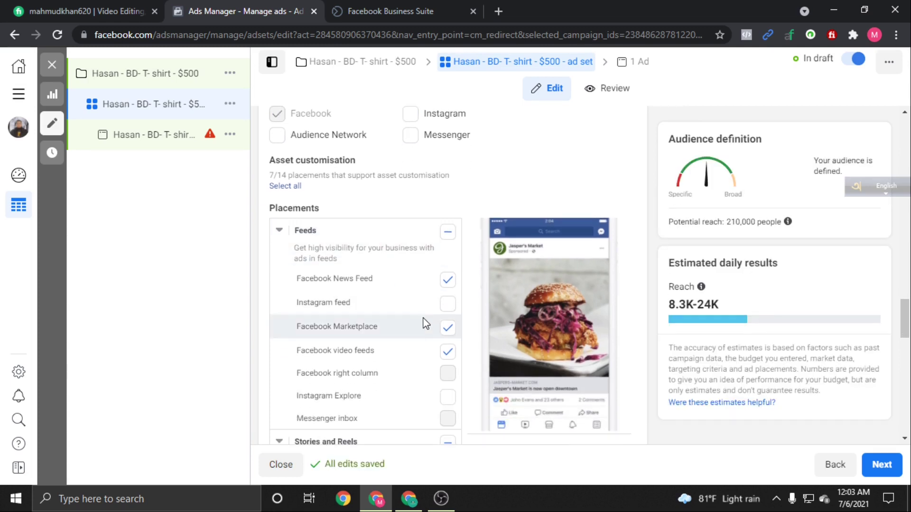
scroll(419, 344, down, 7)
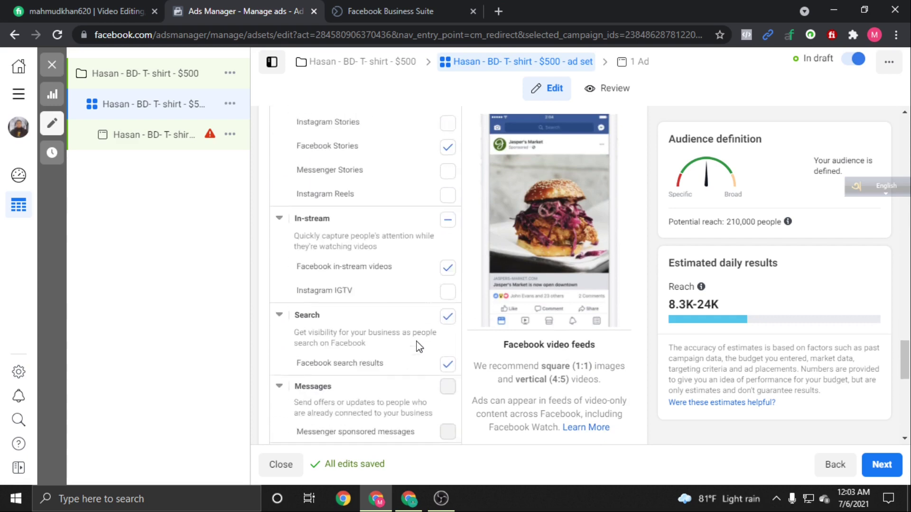
click(872, 464)
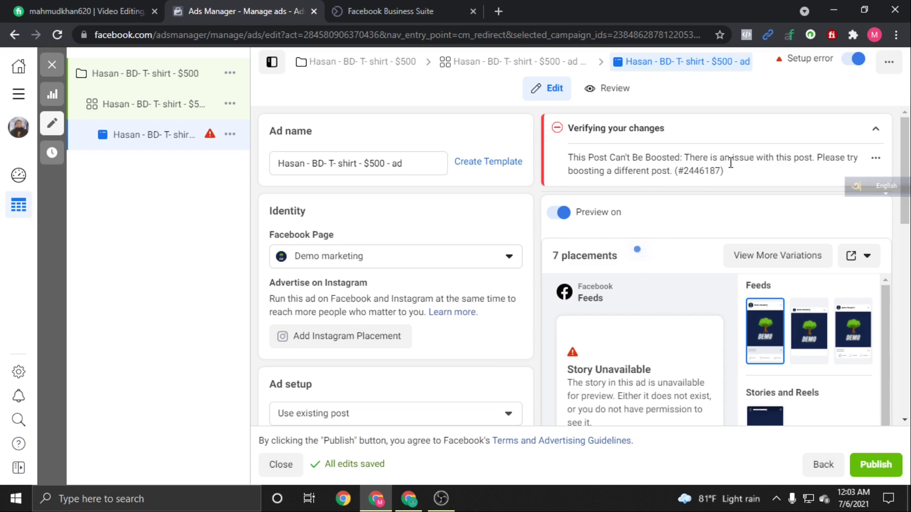
- Check the ad's remaining settings and try to publish it, dismissing the payment information request without adding a payment method
scroll(421, 299, down, 10)
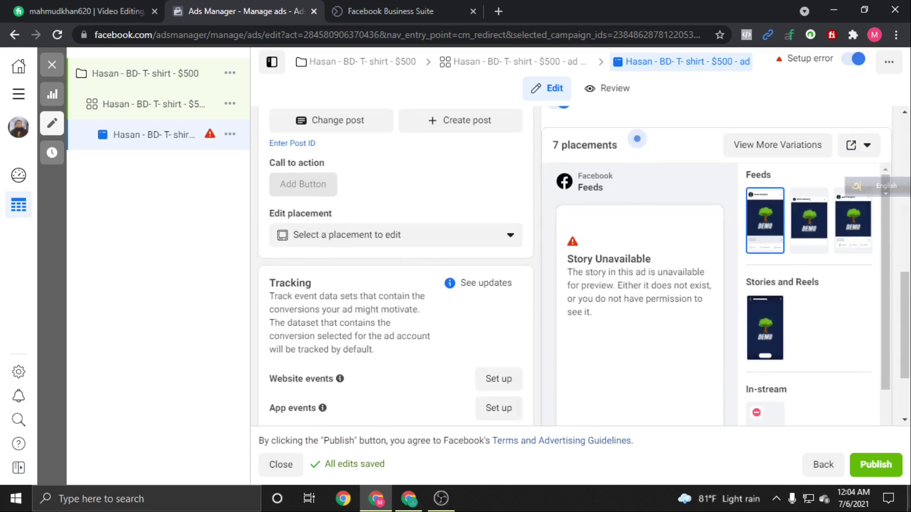
scroll(659, 349, down, 2)
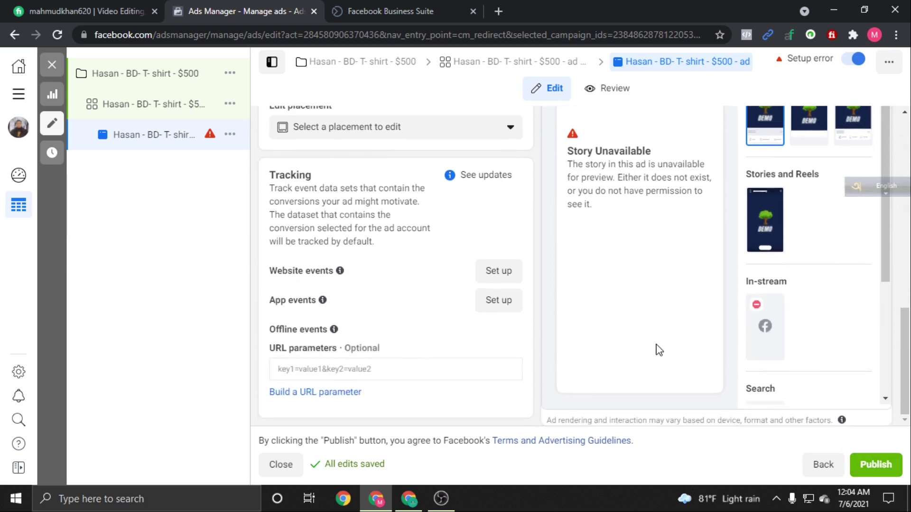
click(880, 468)
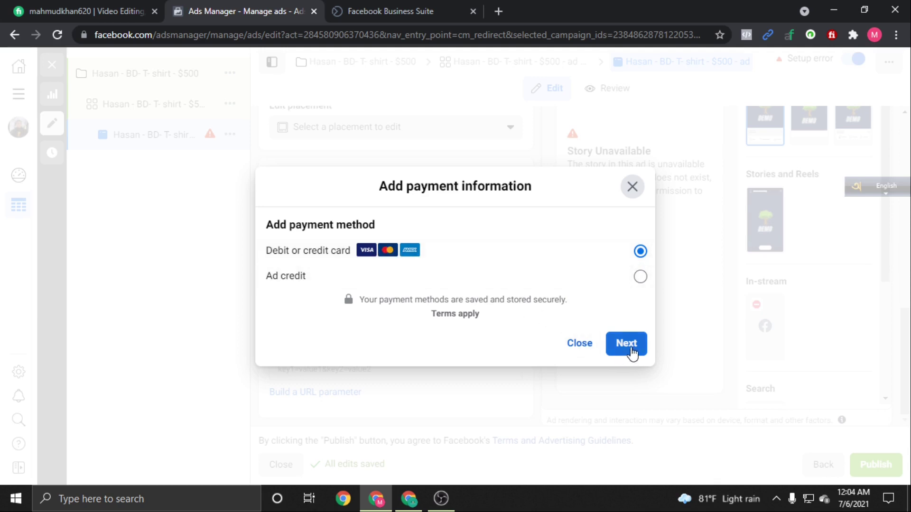
click(633, 187)
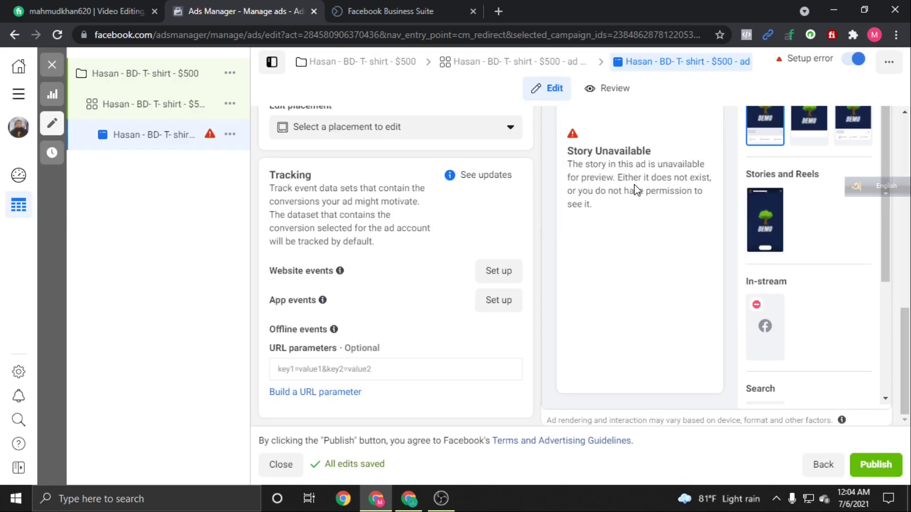
- Close the T-shirt ad's editor and leave its changes as unpublished drafts
click(51, 65)
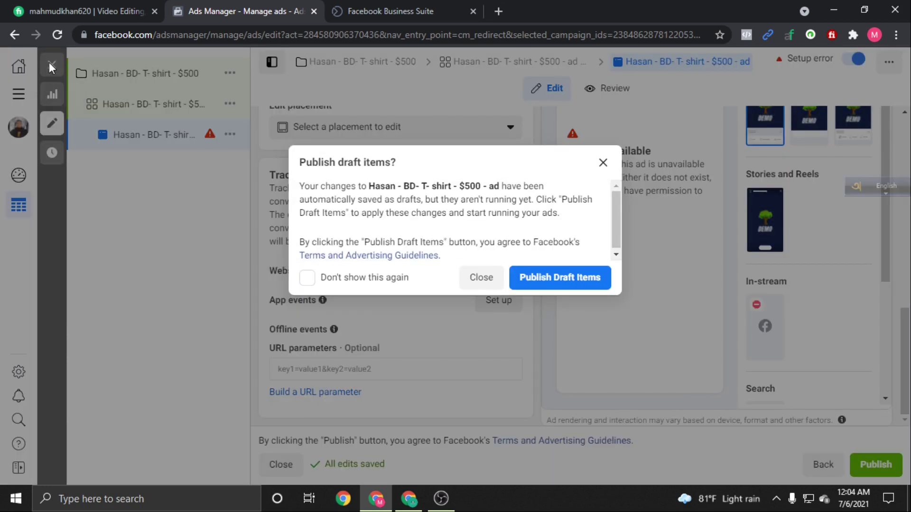
click(483, 277)
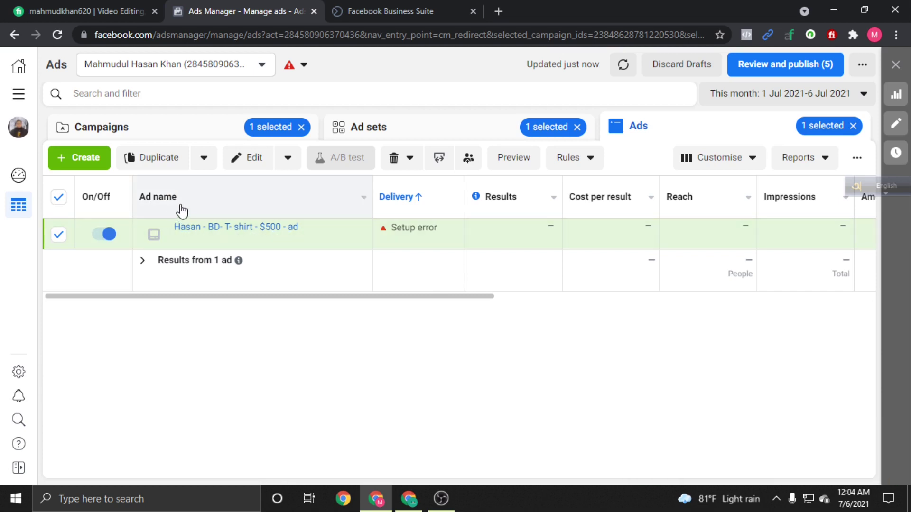
click(96, 161)
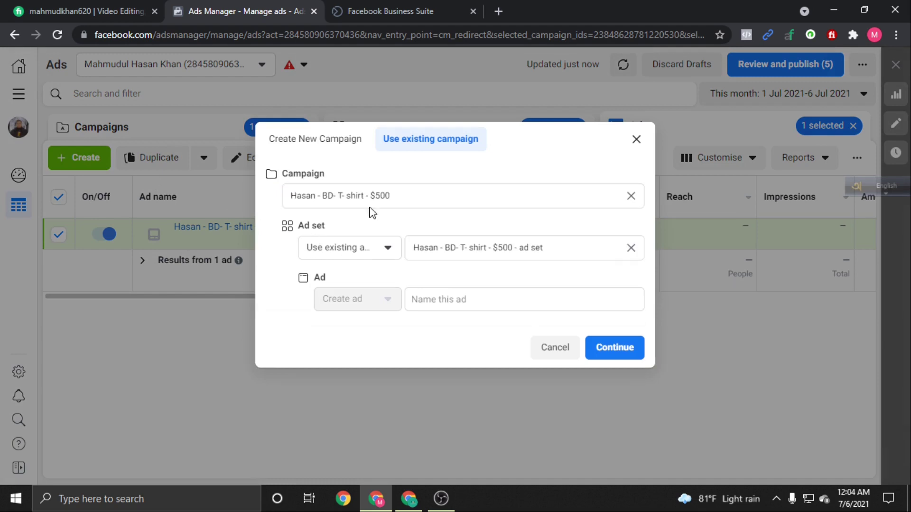
click(636, 140)
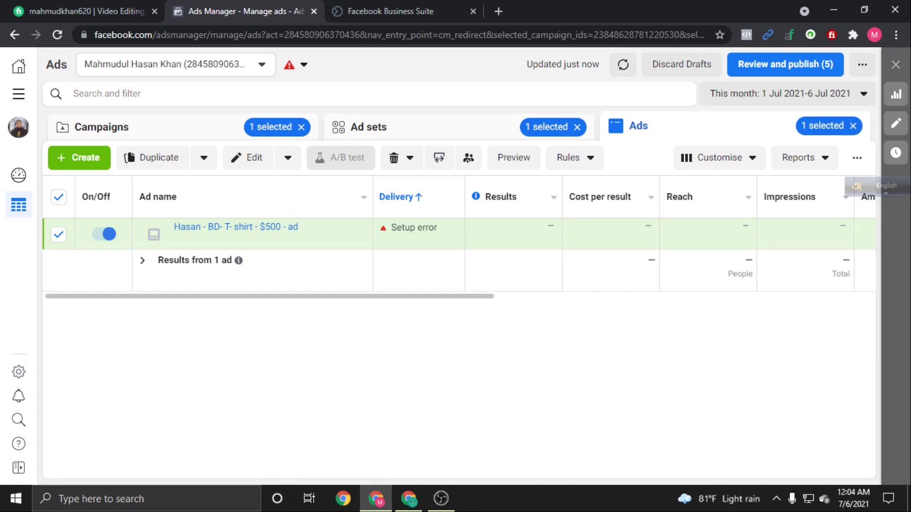
click(441, 498)
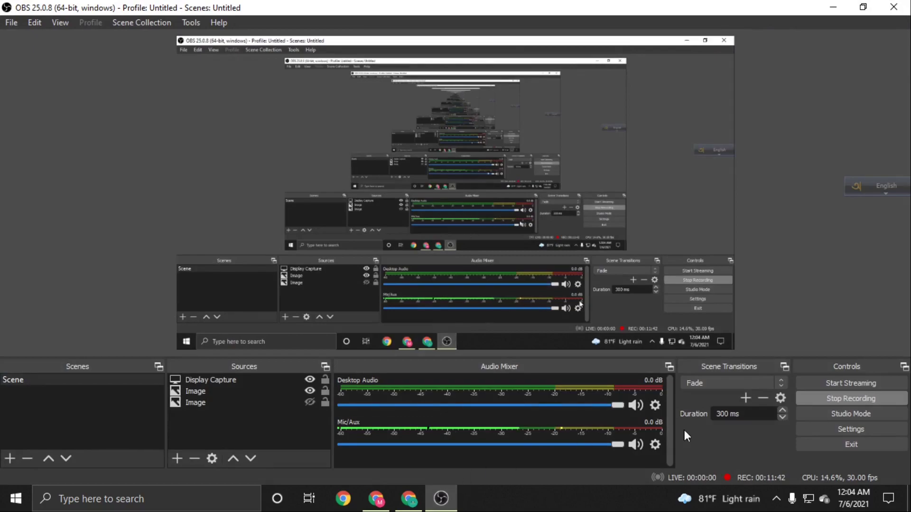